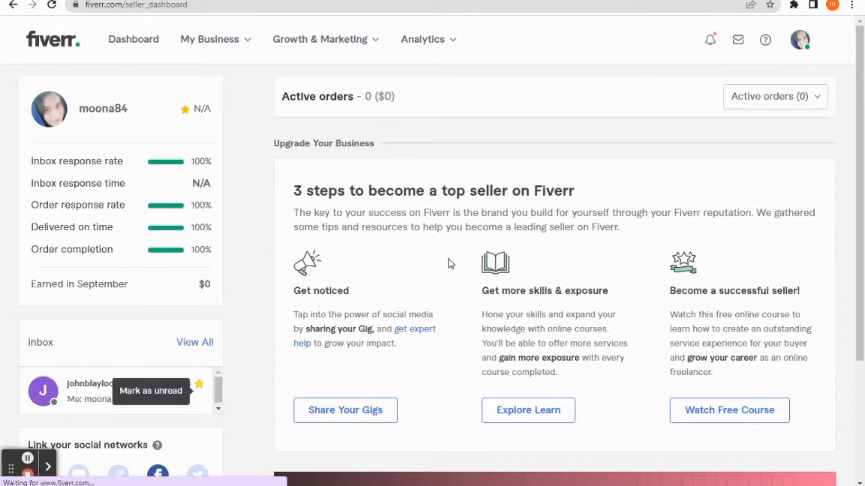
- Open the seller profile and start creating a new gig
click(800, 44)
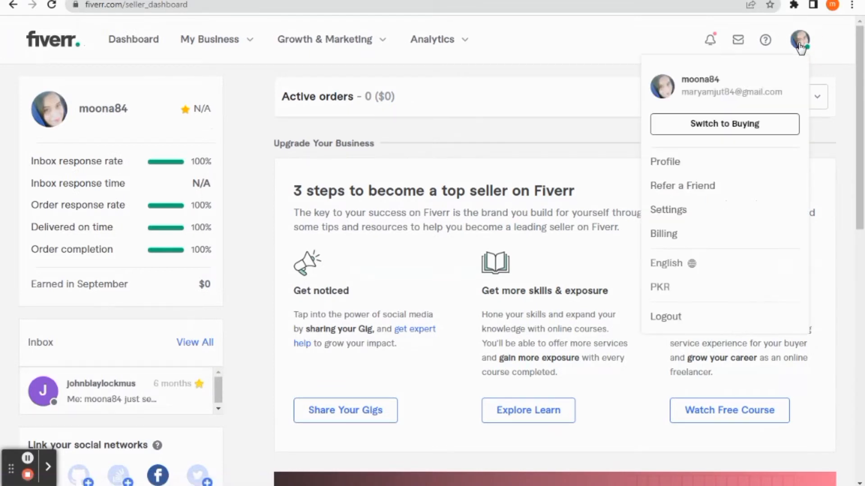
click(675, 167)
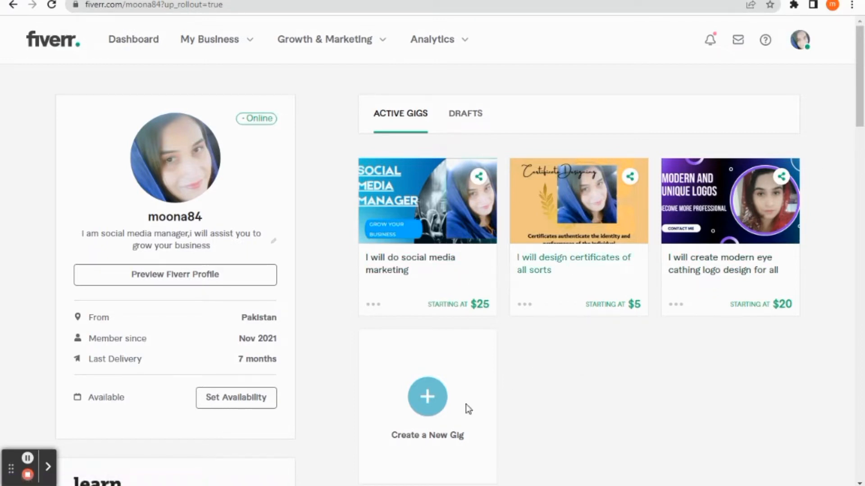
click(412, 440)
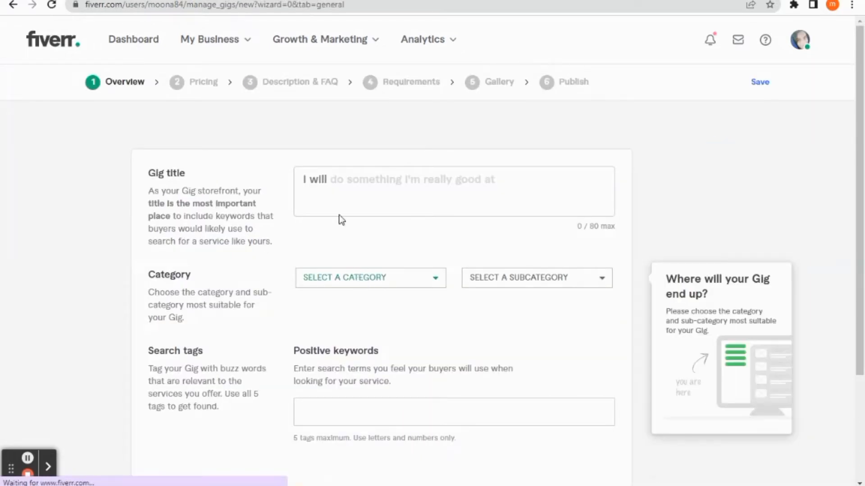
- Enter the gig title "I will design professional thumbnails for all types"
click(338, 184)
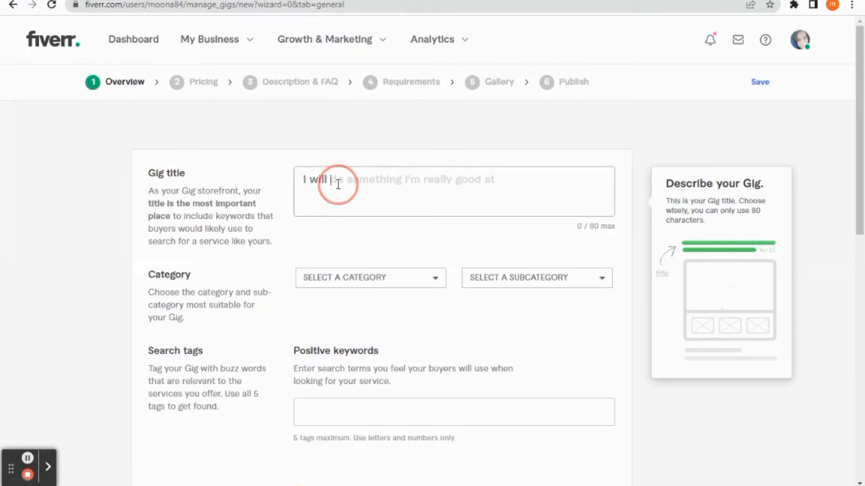
text(do)
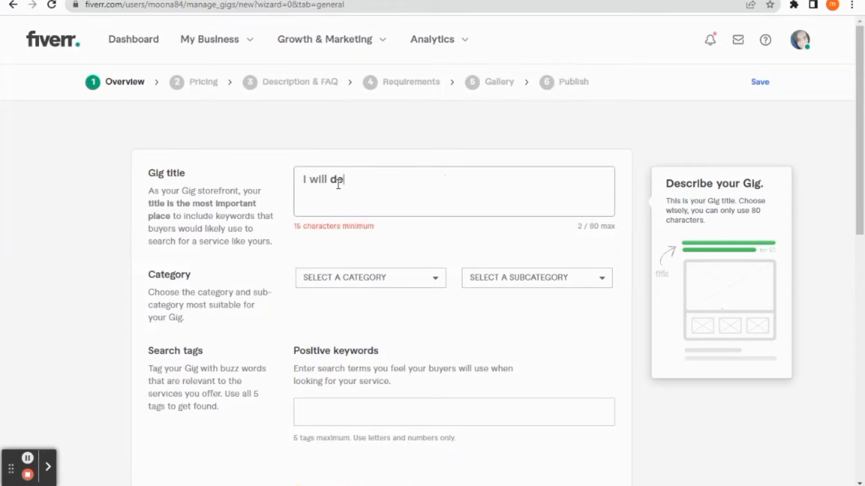
text(sign professiona)
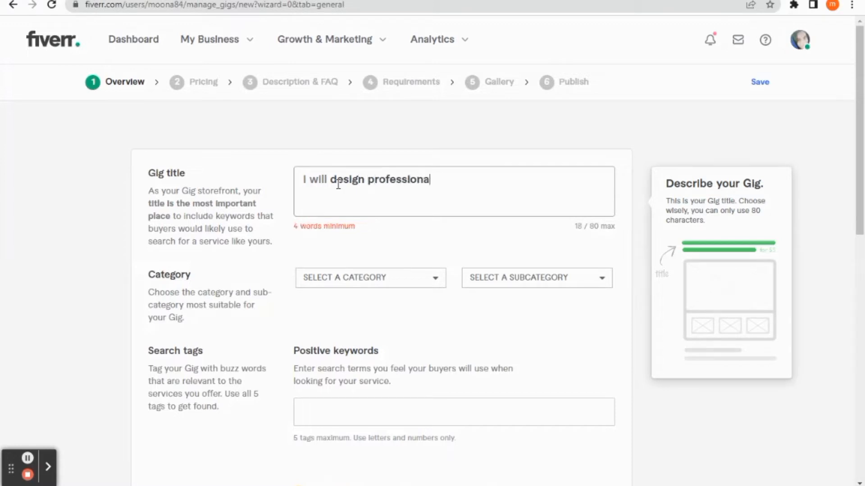
text(l thumbnail)
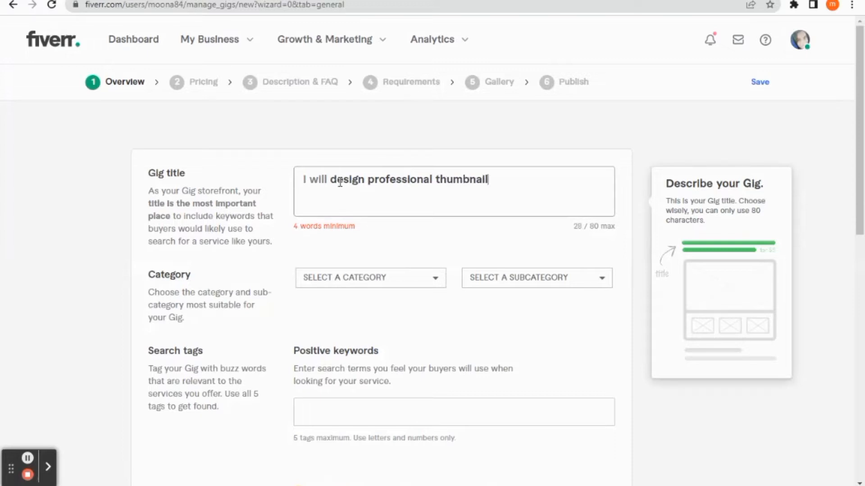
text(s)
click(436, 279)
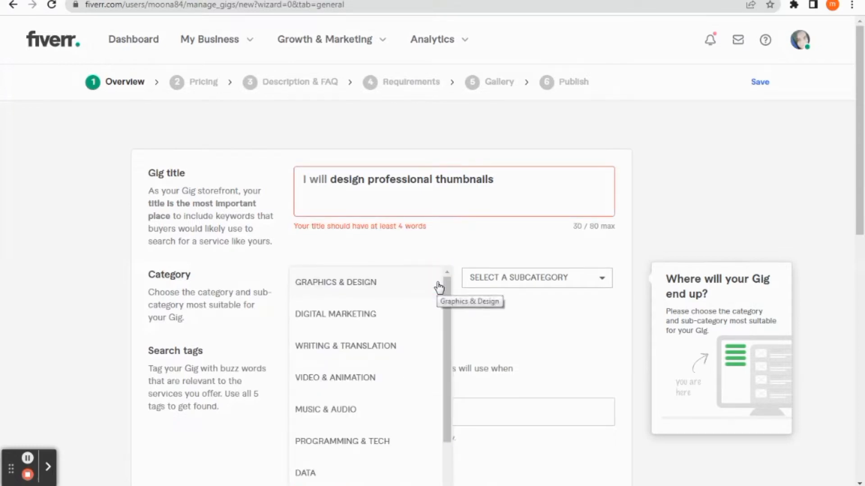
click(506, 188)
text(f)
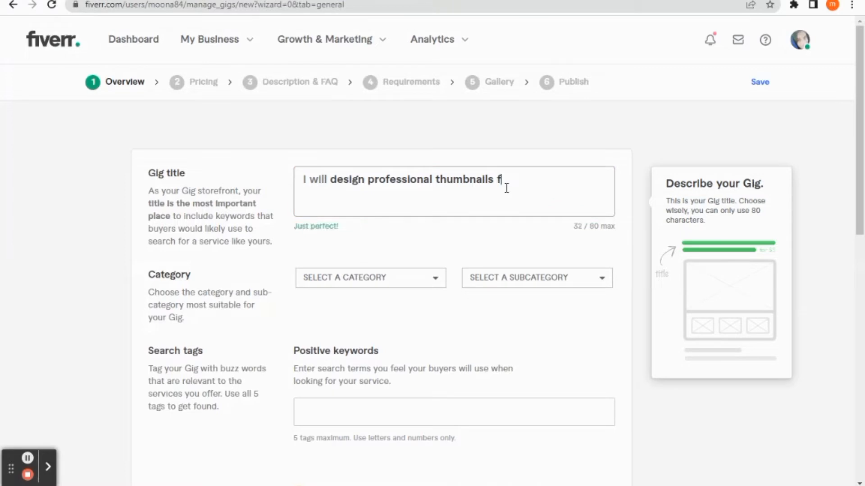
text(or all )
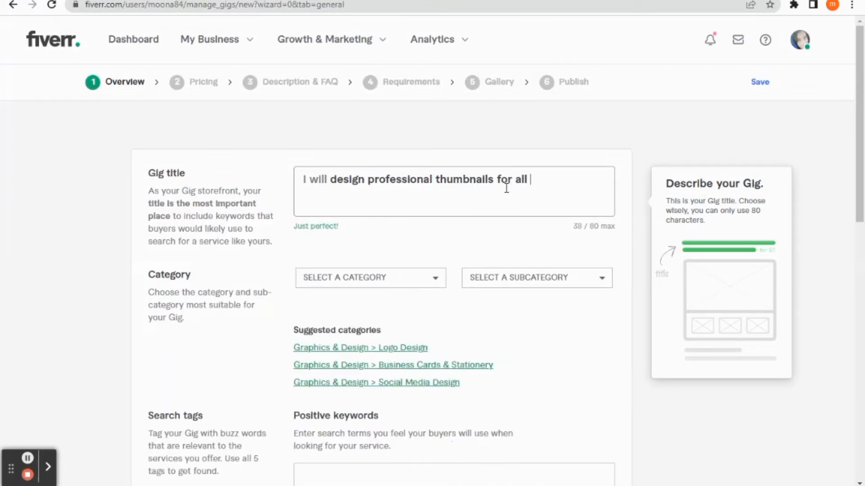
text( types)
- Set the gig category to Graphics & Design with the subcategory Graphics for Streamers
click(436, 281)
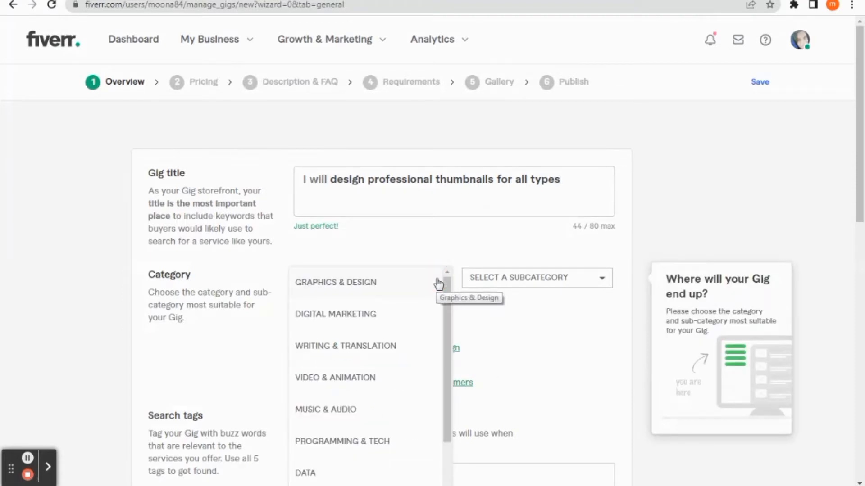
click(372, 287)
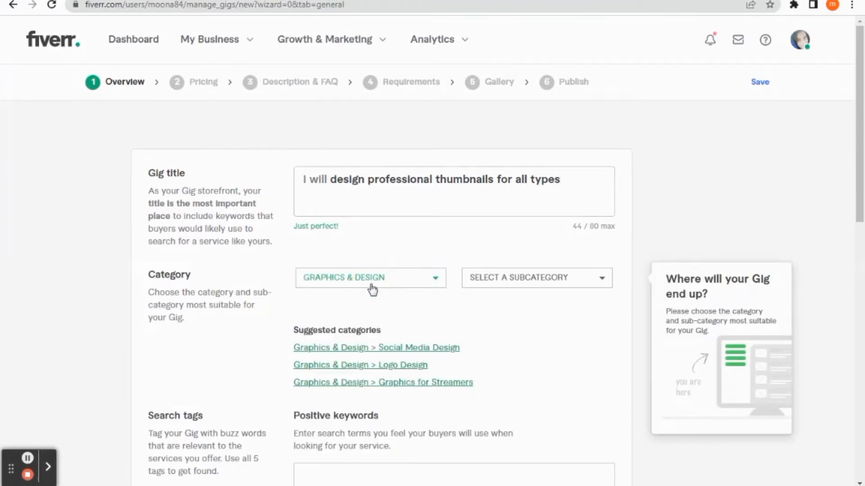
click(600, 280)
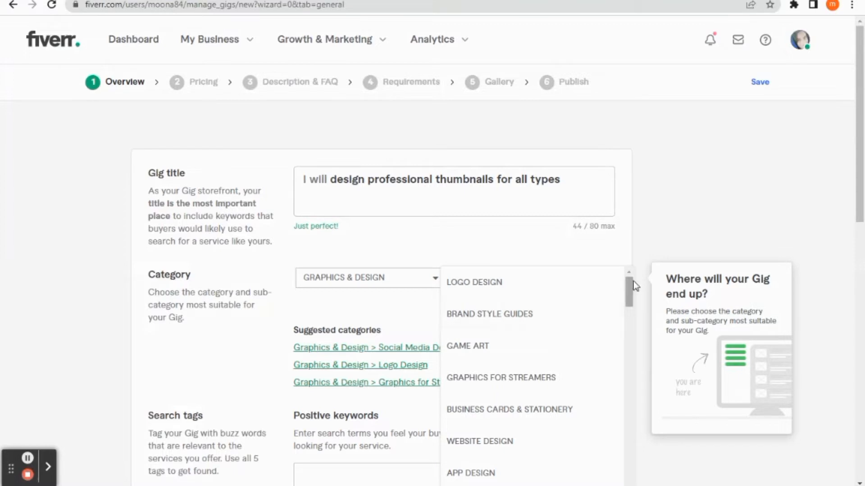
drag(630, 296, 593, 177)
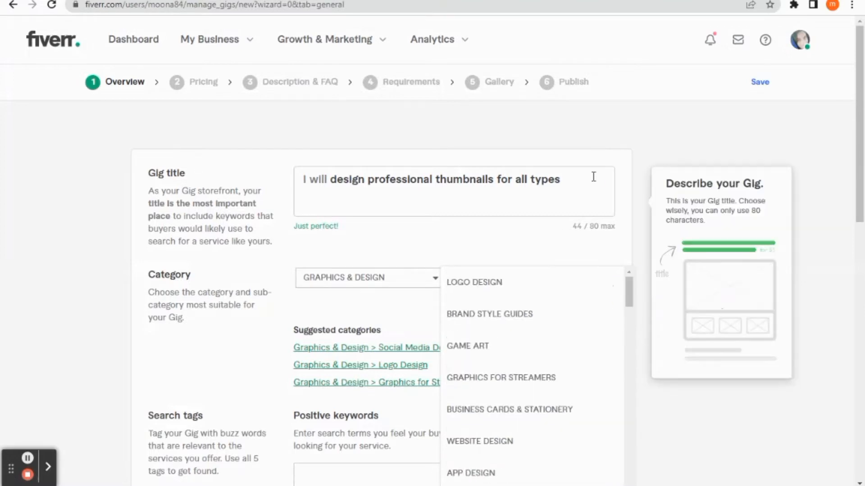
click(502, 378)
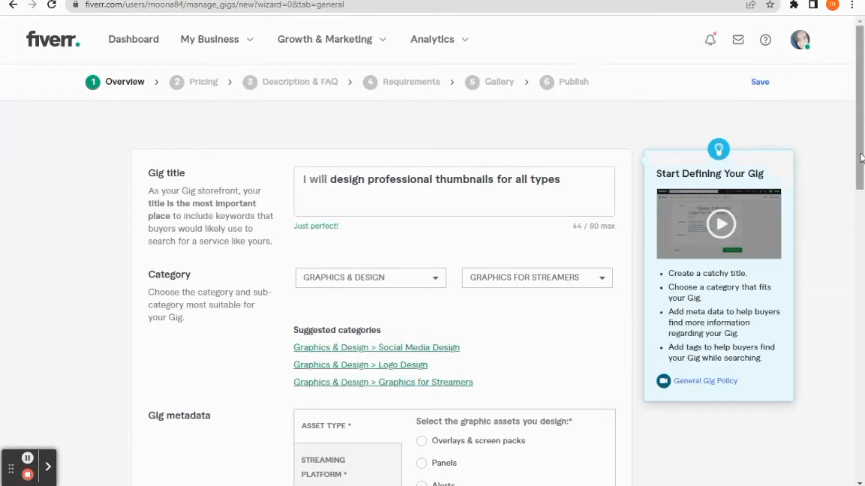
- Browse the other subcategories and apply the suggested category Graphics & Design > Social Media Design
drag(861, 158, 852, 219)
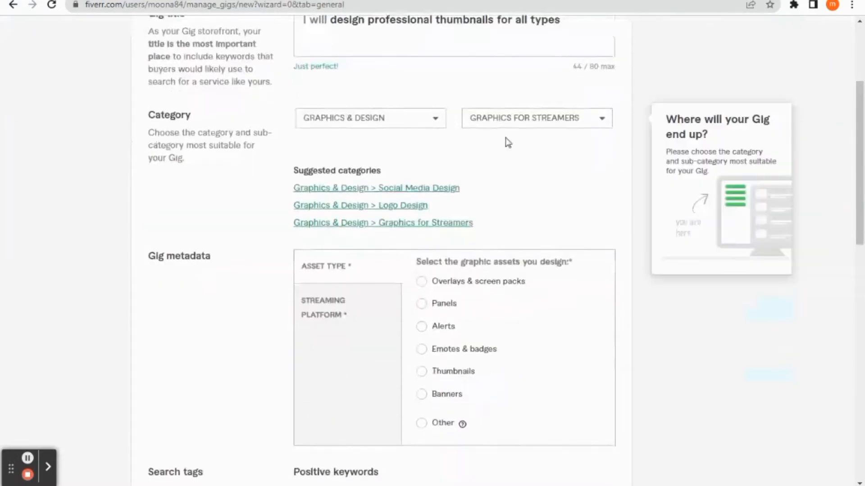
click(605, 123)
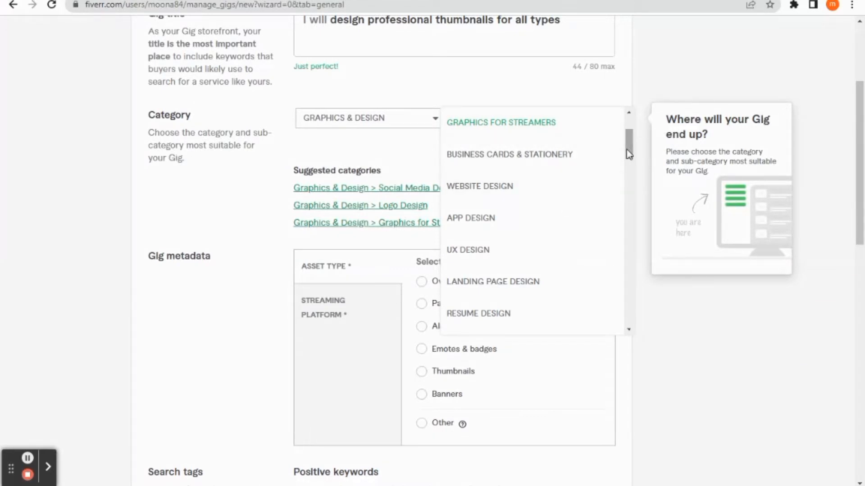
drag(628, 154, 623, 188)
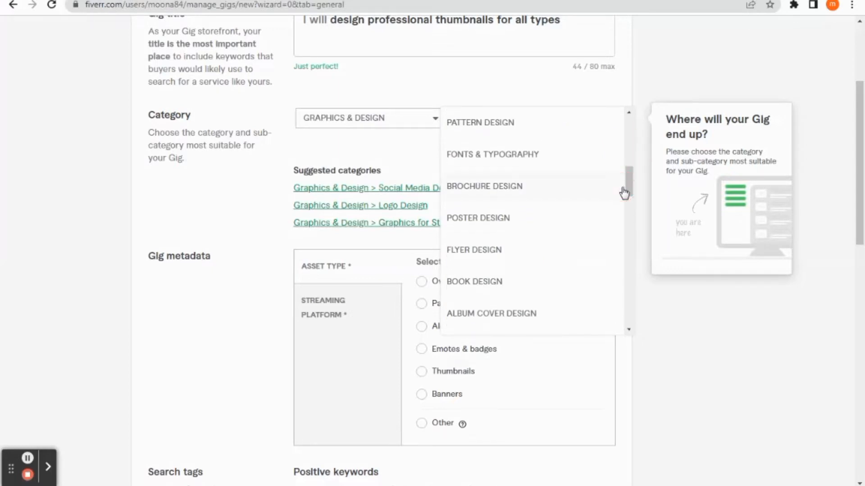
click(330, 189)
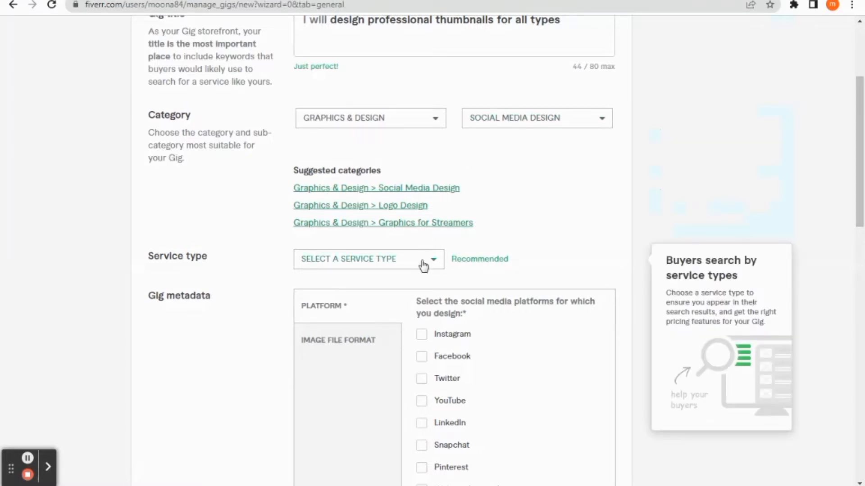
- Set the service type to Thumbnails Design and select Social Media and Marketplace as the platform types
click(434, 268)
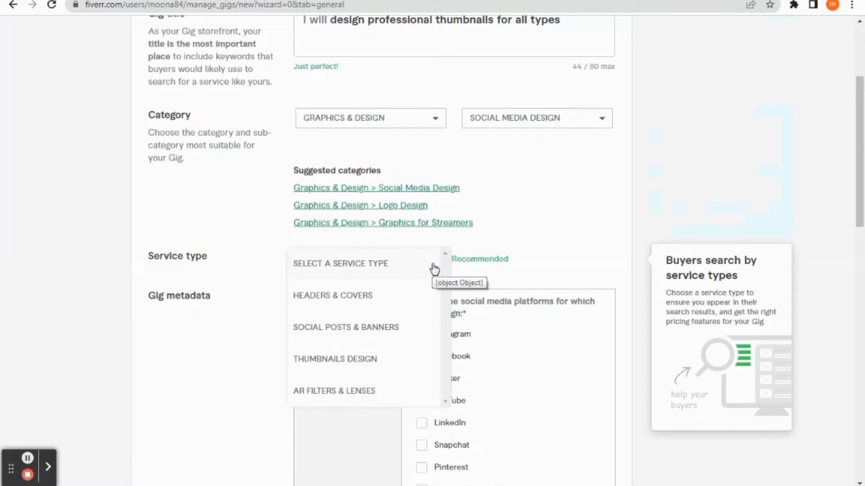
click(335, 360)
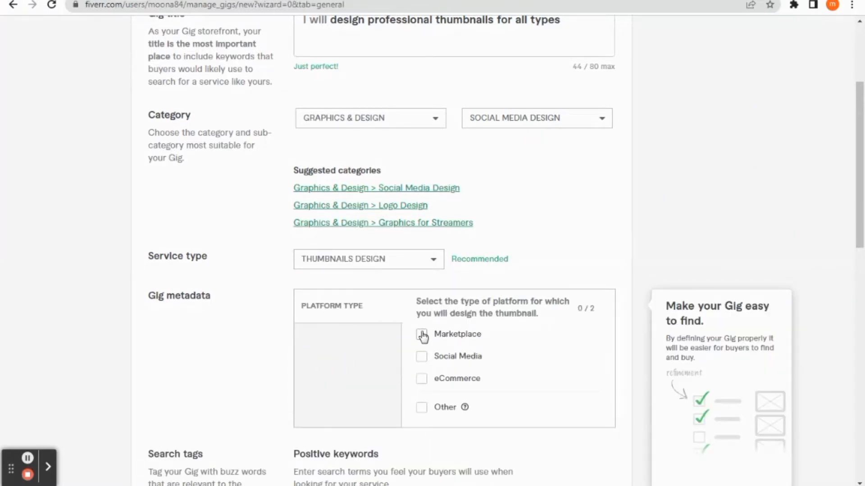
click(422, 361)
click(421, 334)
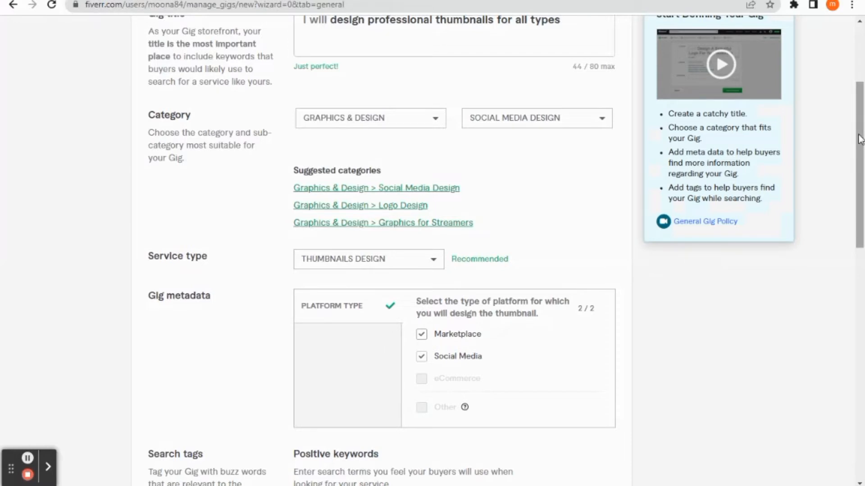
- Add "thumbnails" and "youtube thumbnails" as positive keywords in the gig's search tags
drag(860, 140, 860, 239)
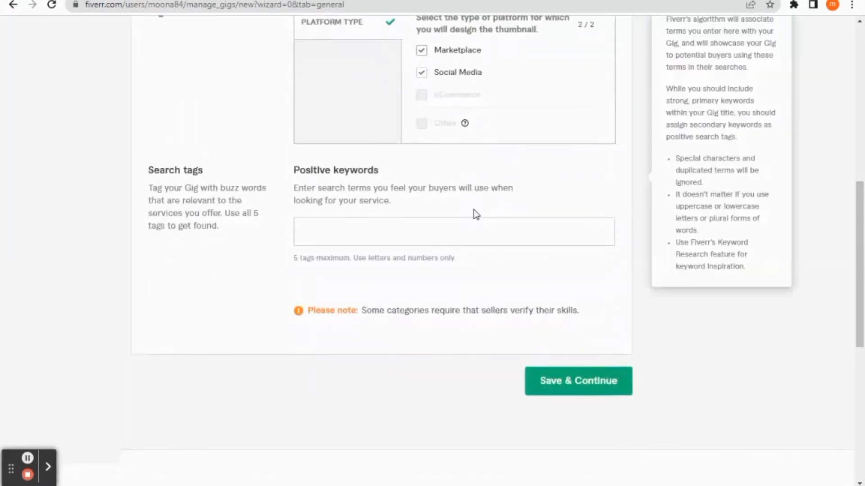
click(416, 238)
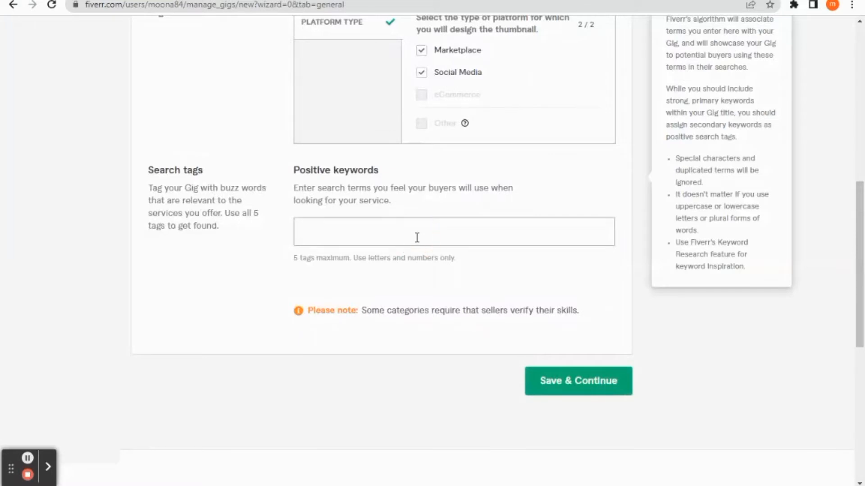
text(th)
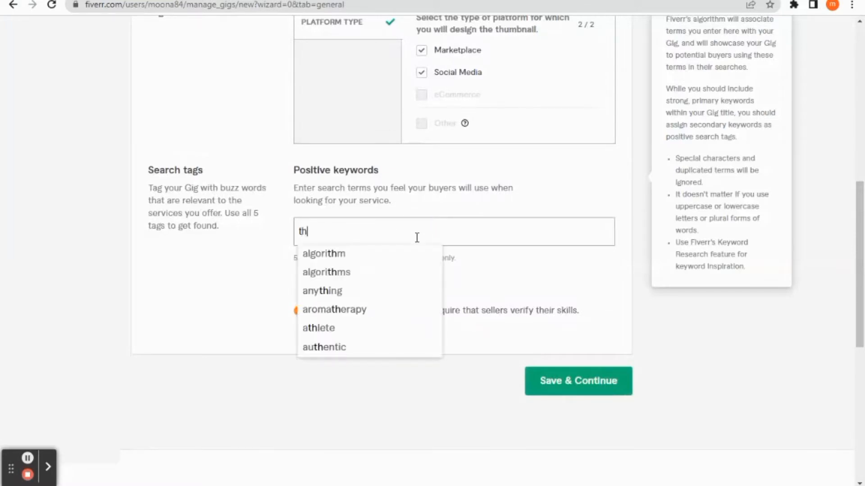
text(umbnails)
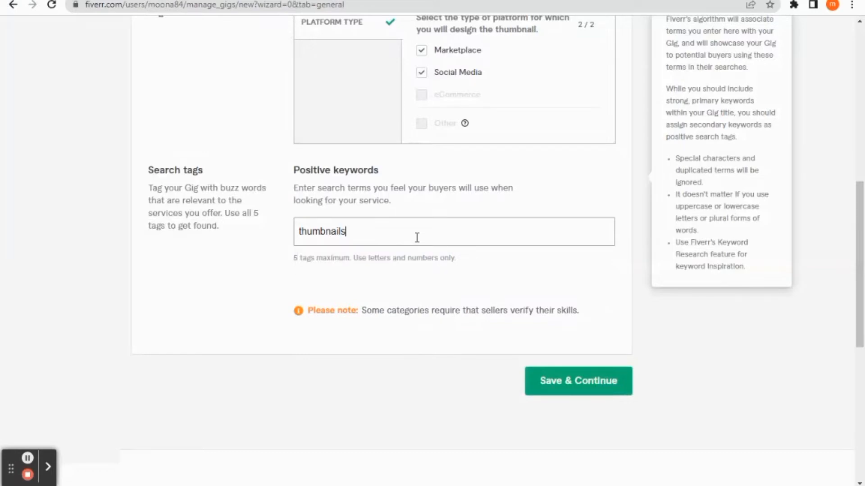
key(Return)
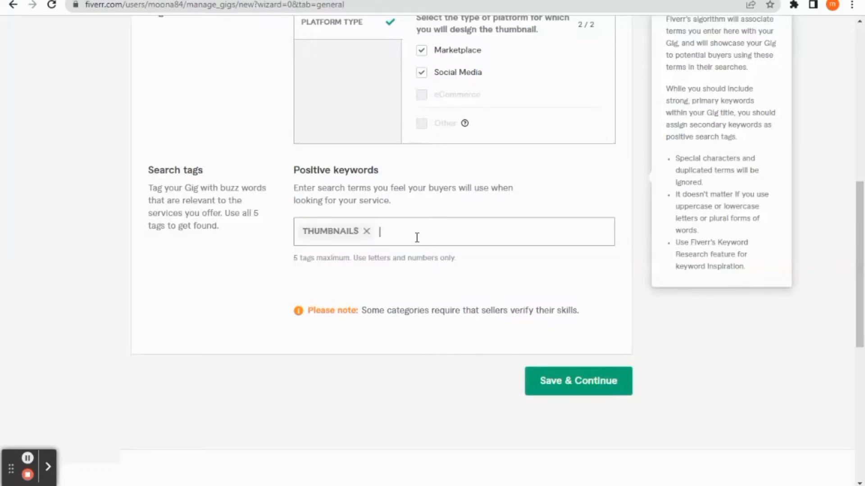
text(youtu)
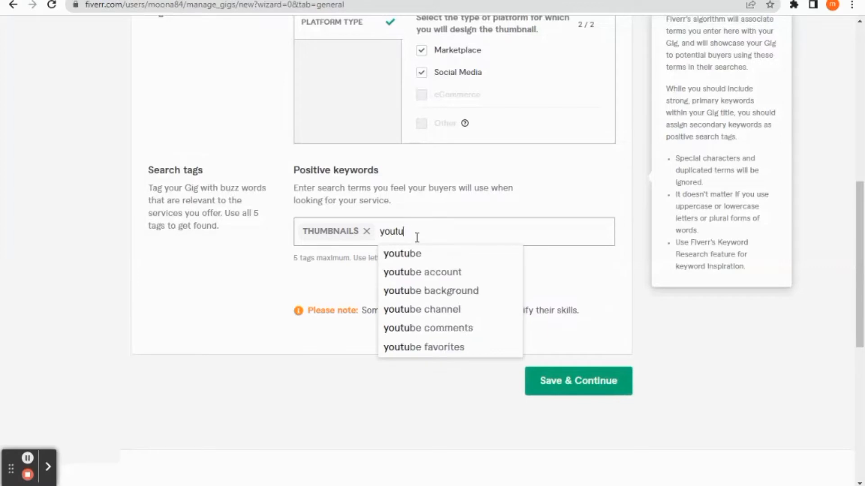
text(be )
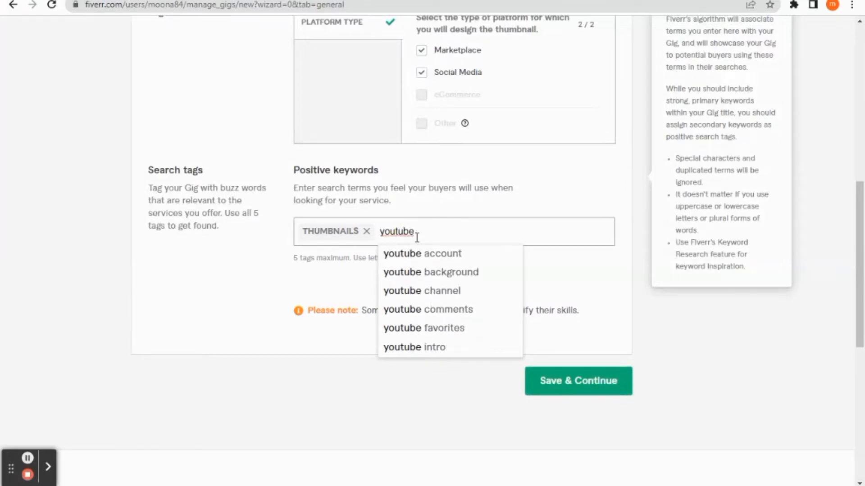
text(th)
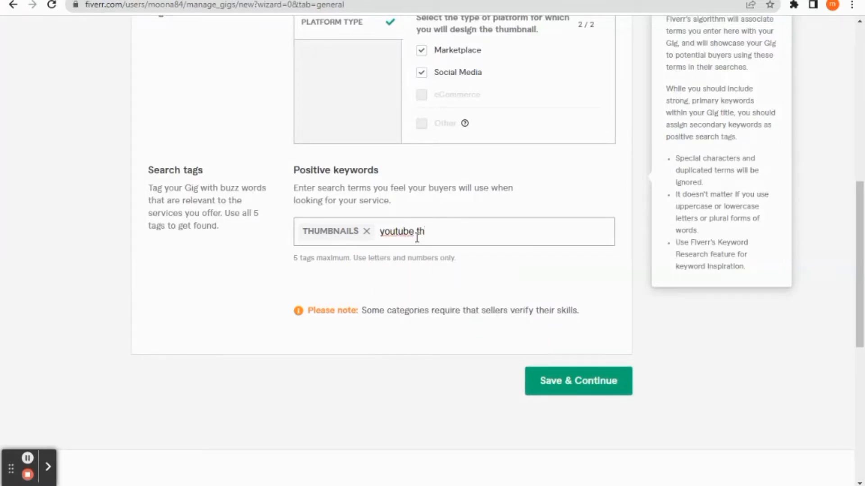
text(umbnails)
key(Return)
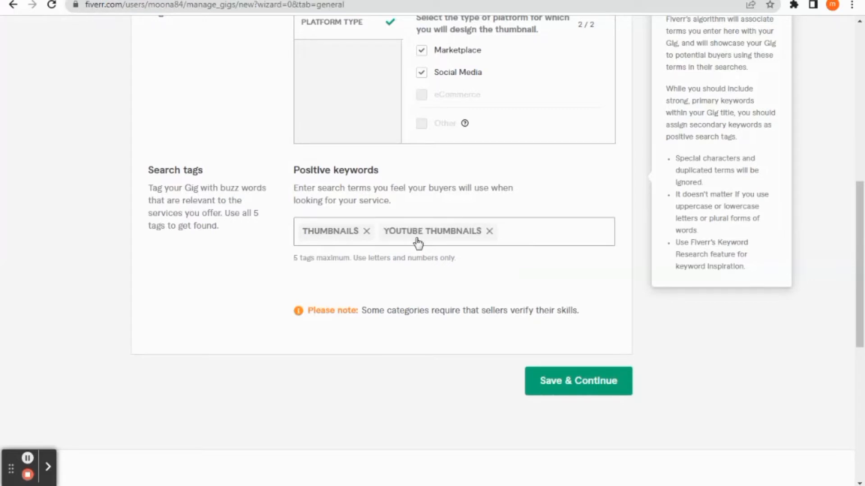
text(thu)
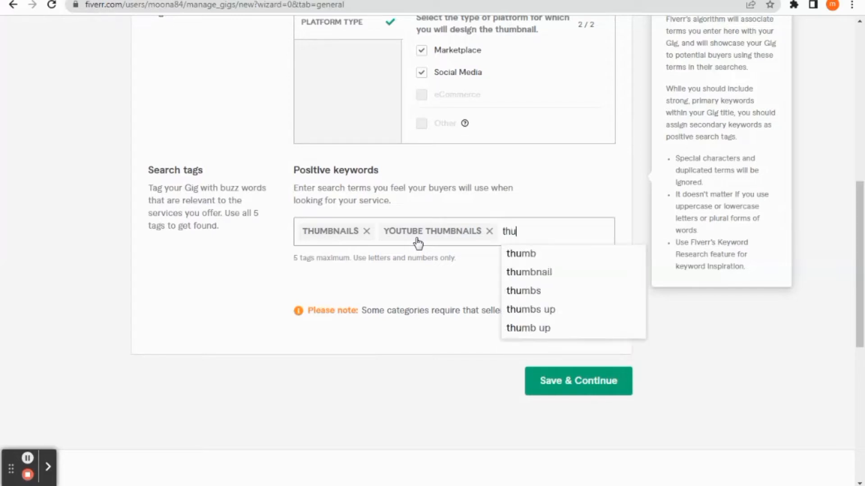
key(BackSpace)
key(BackSpace)
key(BackSpace)
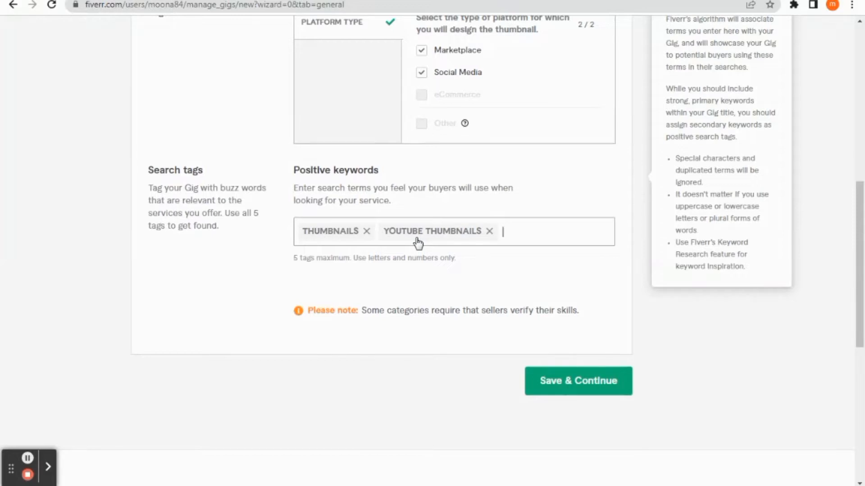
- Add "design thumbnail" and "clickbait thumbnail" as positive keywords in the gig's search tags
text(desi)
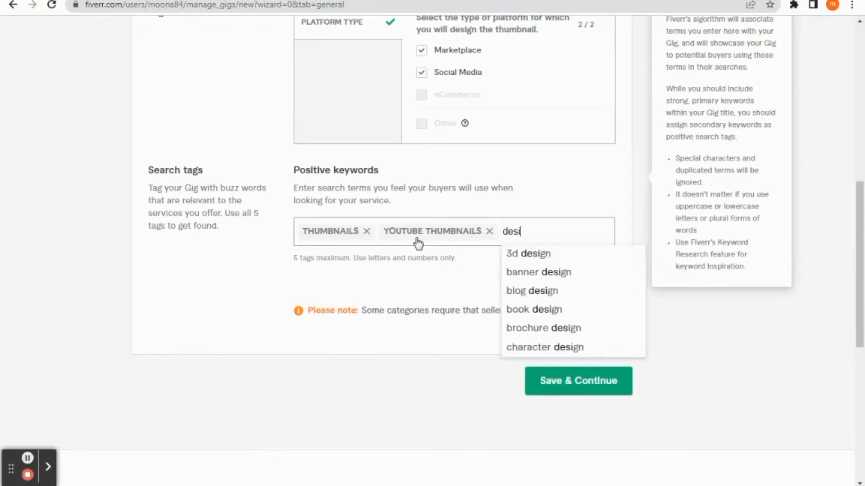
text(gn th)
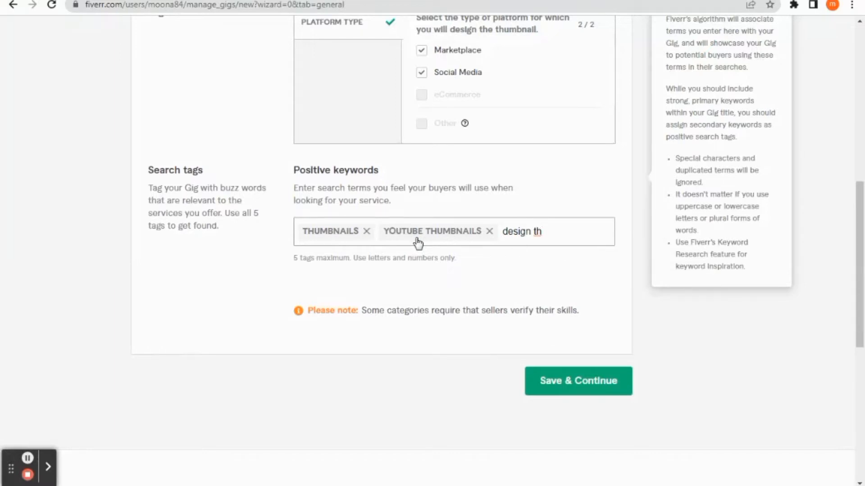
text(umbnail)
key(Return)
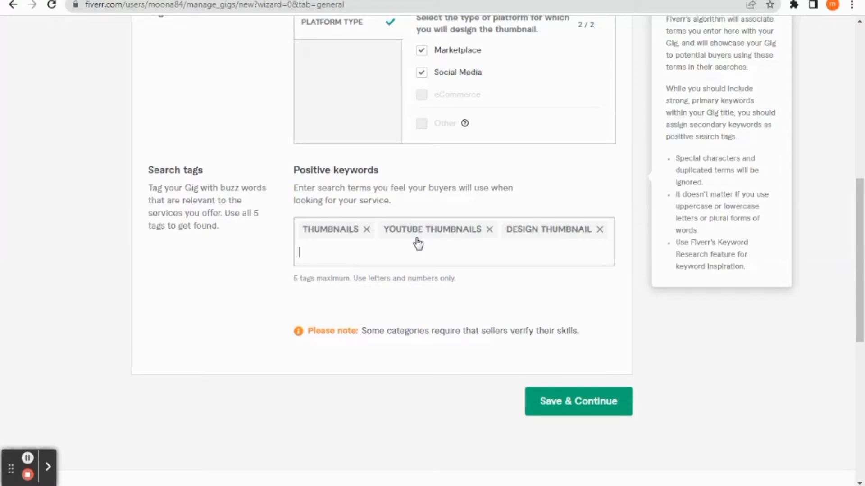
text(click)
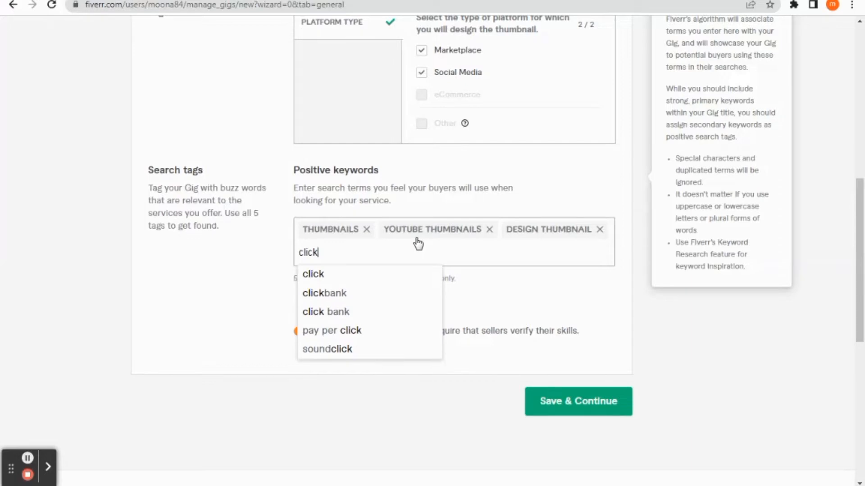
text(bait)
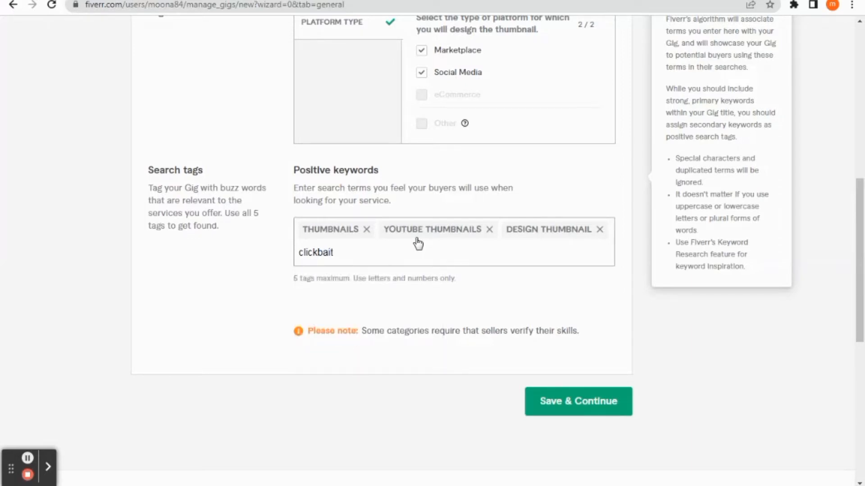
text( thumbnails)
key(BackSpace)
key(Return)
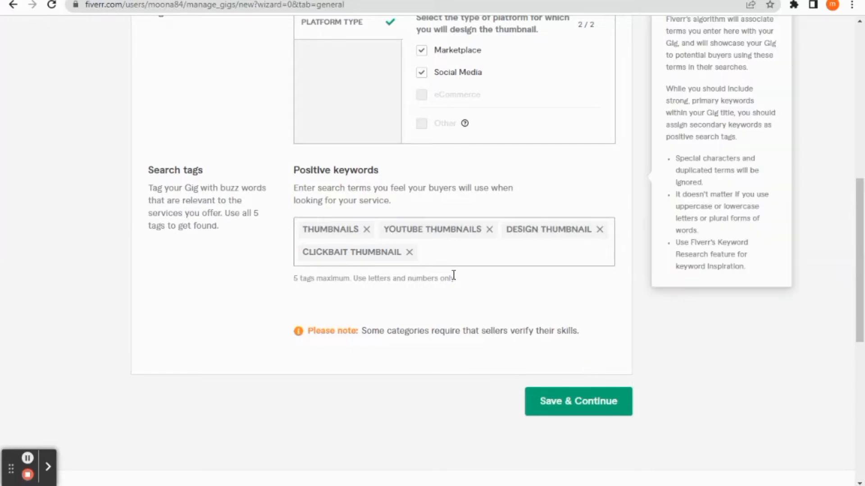
- Add "creative thumbnail" as the fifth search tag, then save the overview and continue to the pricing stage
text(cre)
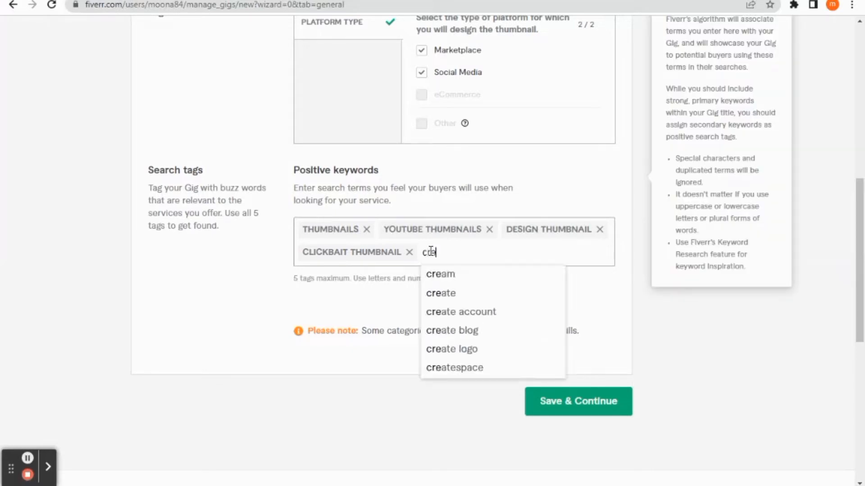
text(ative)
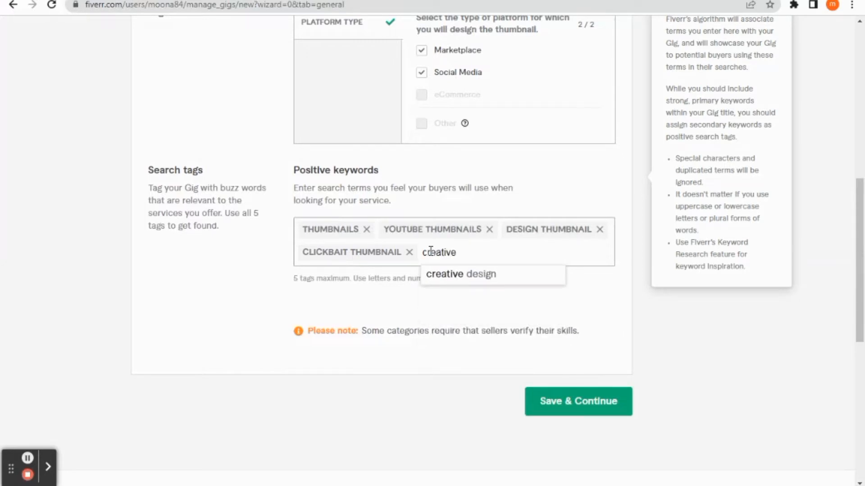
text( thumbnail)
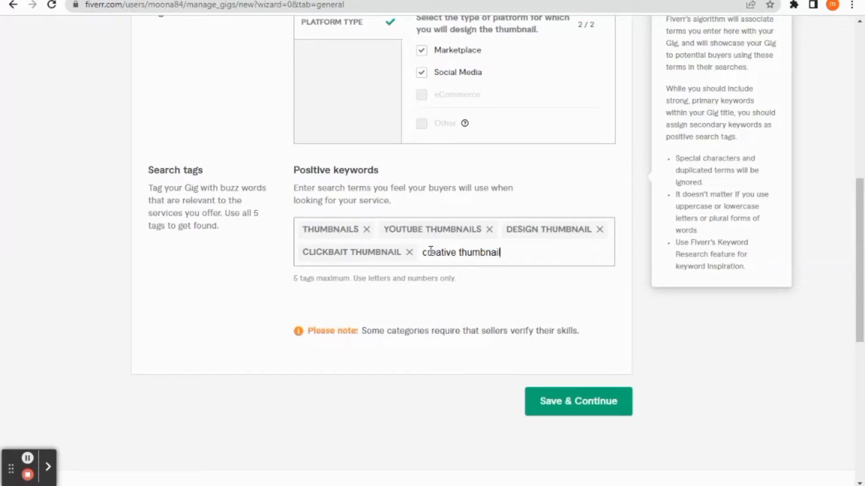
key(Return)
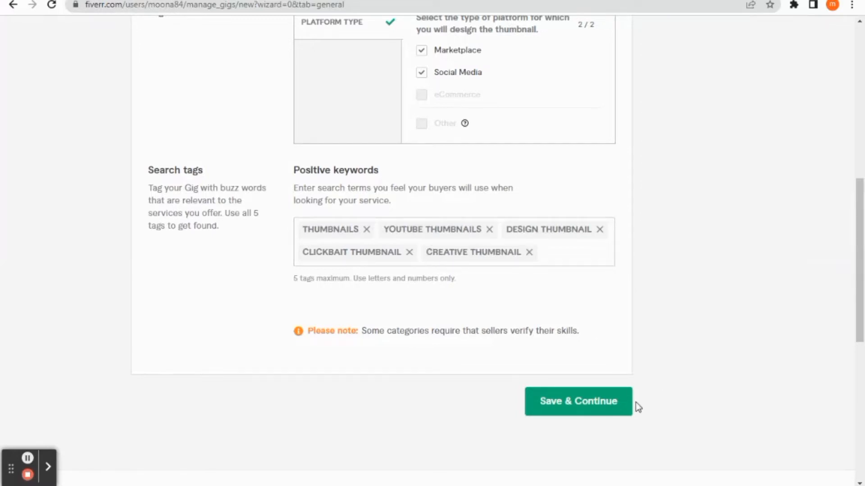
click(581, 406)
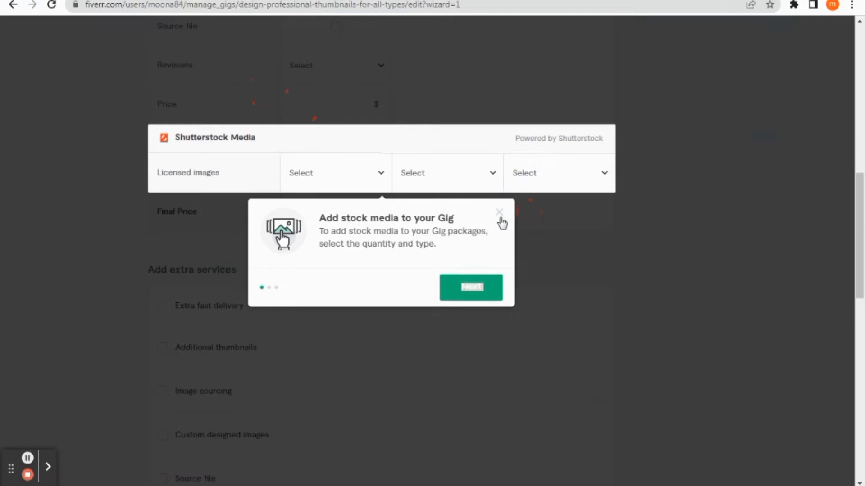
- Dismiss the stock media tip and create packages so that Basic, Standard and Premium are all offered
click(500, 215)
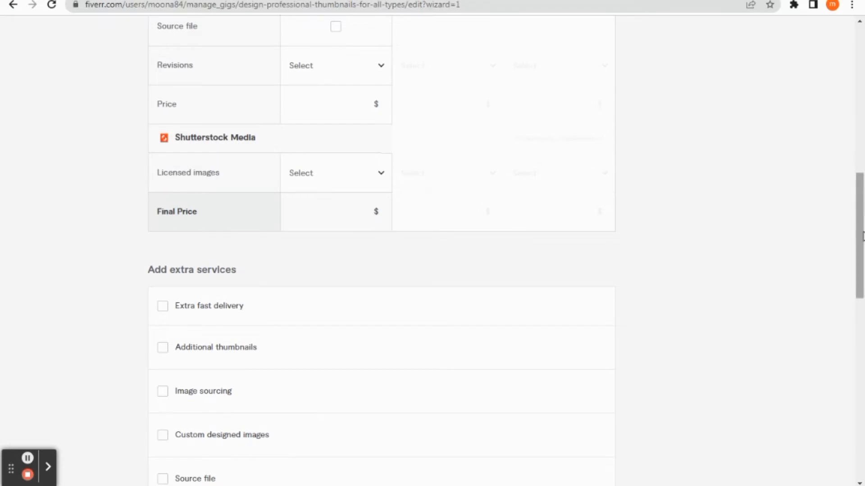
drag(861, 237, 863, 74)
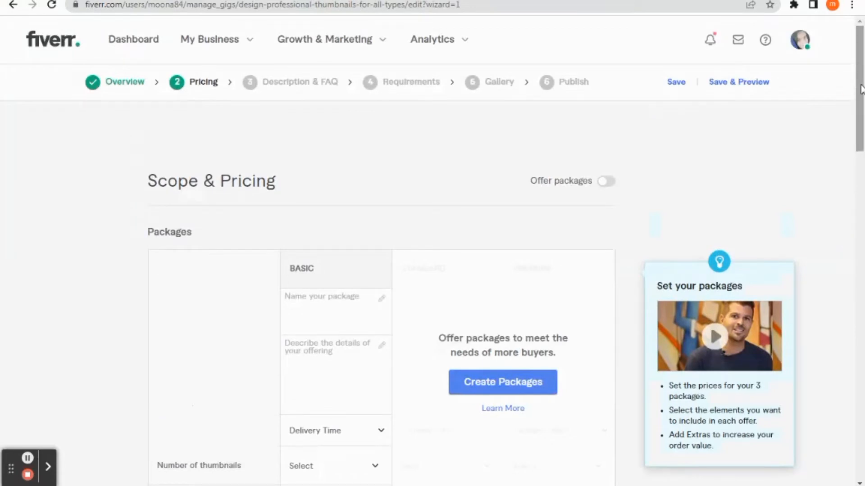
drag(862, 89, 861, 124)
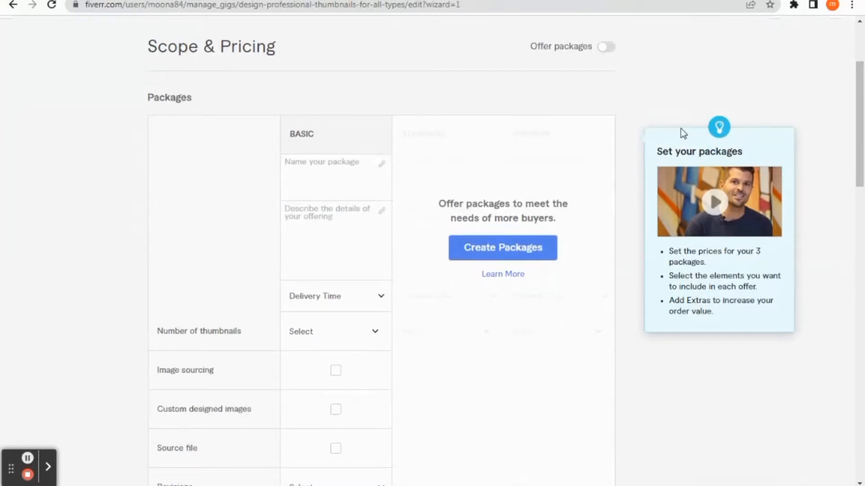
click(488, 257)
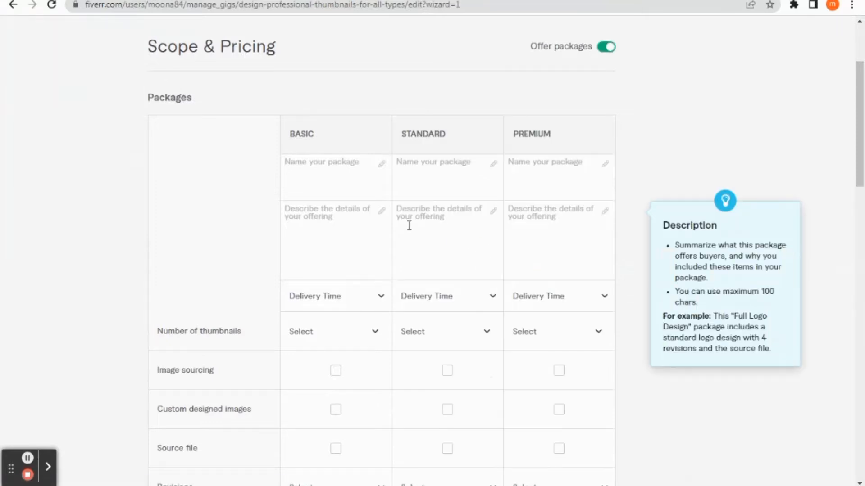
- Name the three packages "basic", "standard" and "premium" in their matching tiers
click(331, 164)
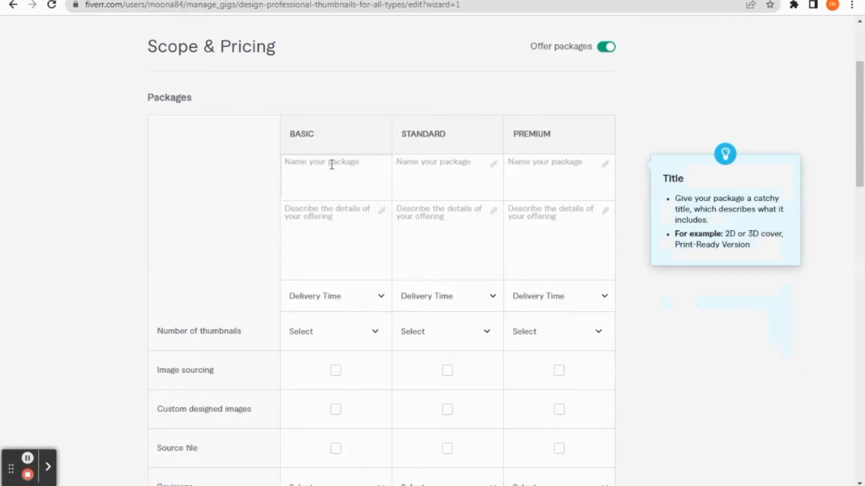
text(basic)
click(409, 175)
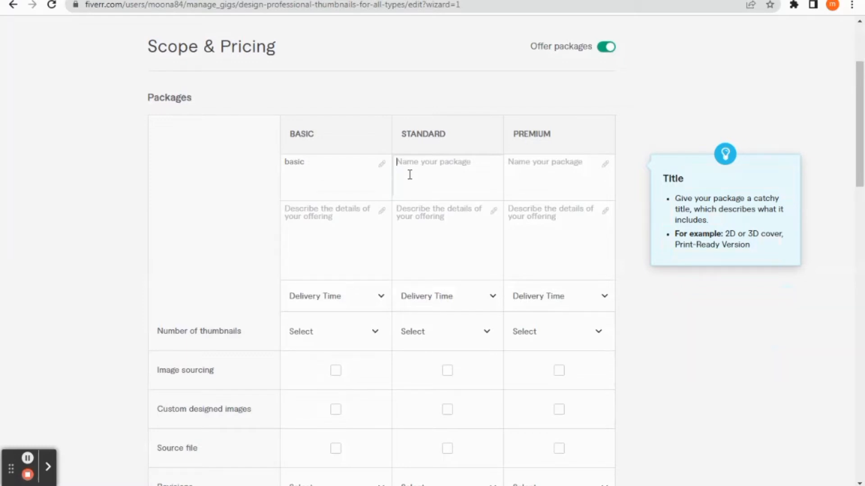
text(standard)
click(517, 168)
text(pre)
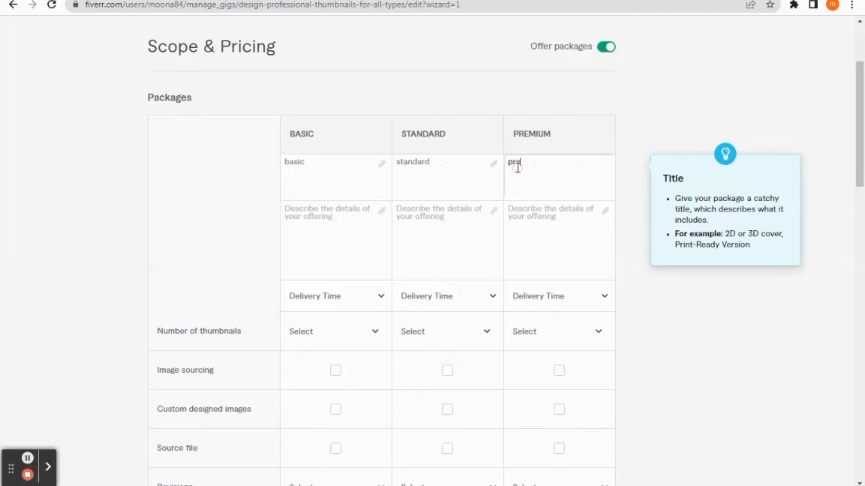
text(mium)
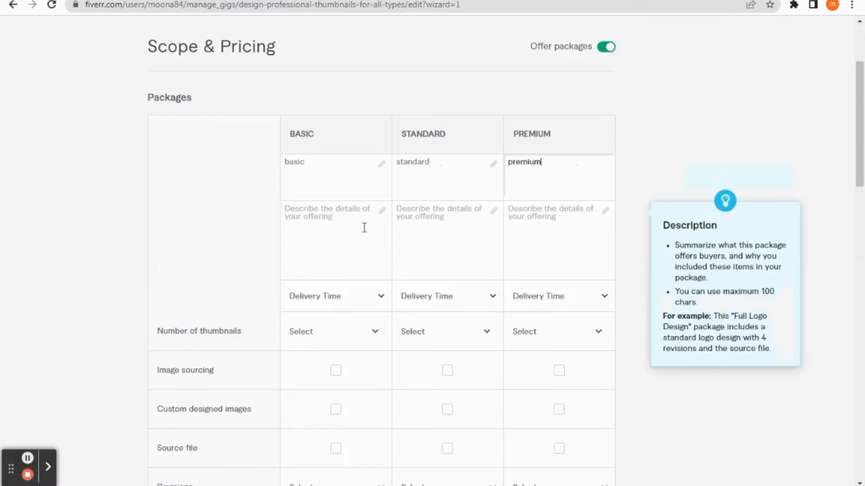
- Describe the Basic, Standard and Premium packages as "2thumbnails", "4thumbnails" and "6thumbnails", each followed by "with unlimited revision"
click(316, 214)
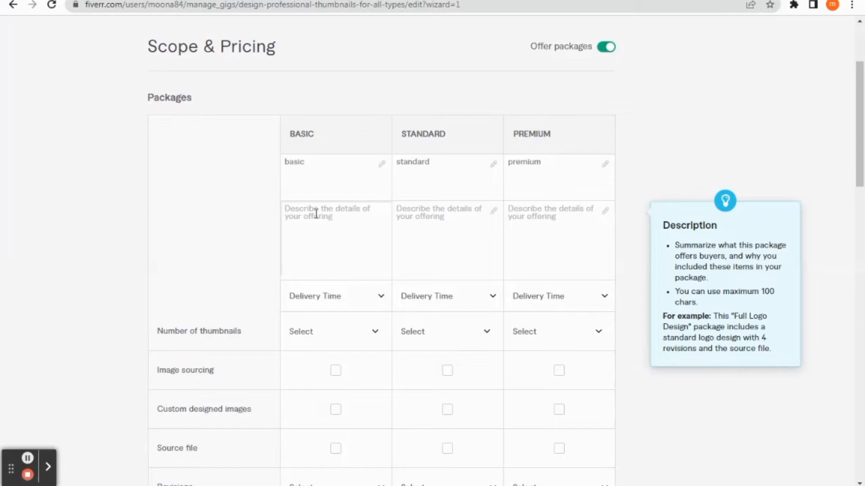
text(4)
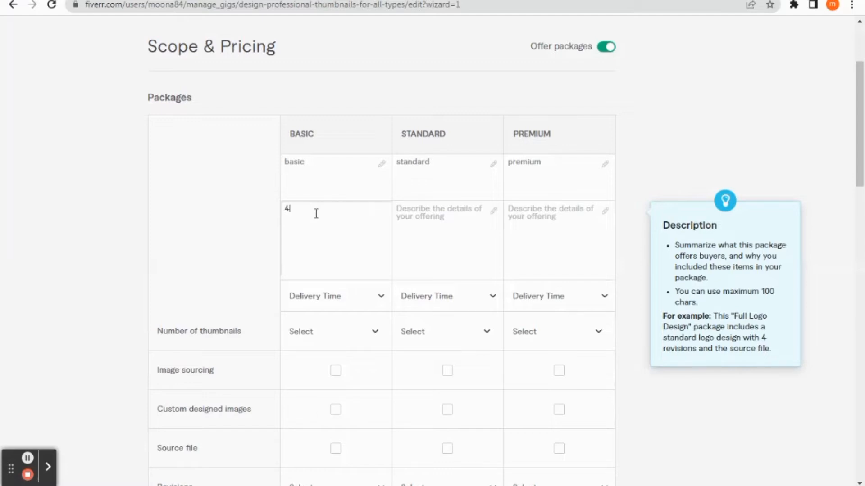
key(BackSpace)
text(2thumbnails with unlimited revision)
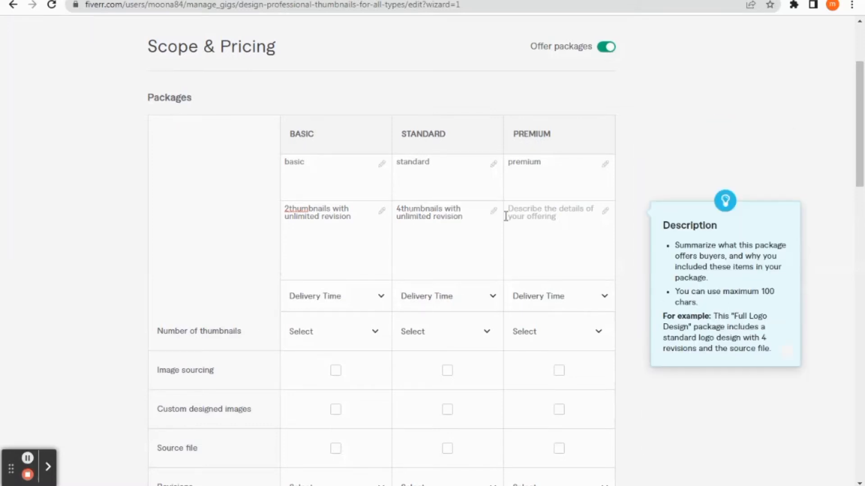
click(521, 213)
text(6)
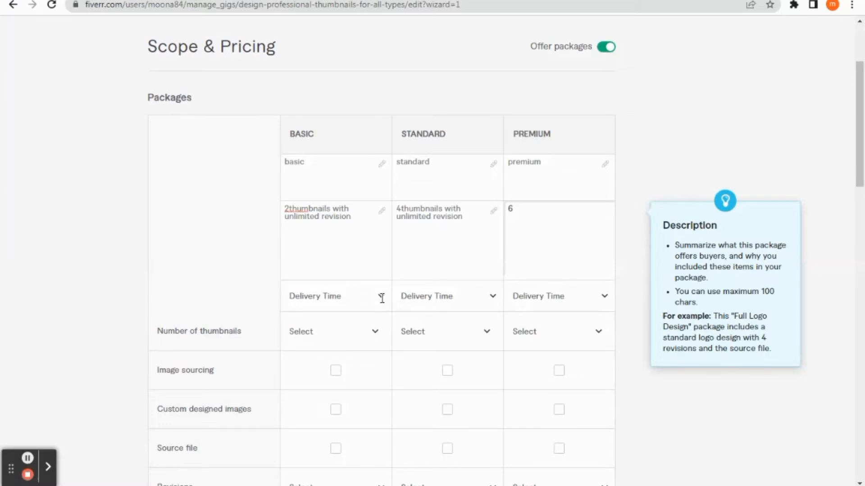
text(thumbnails with unlimited revision)
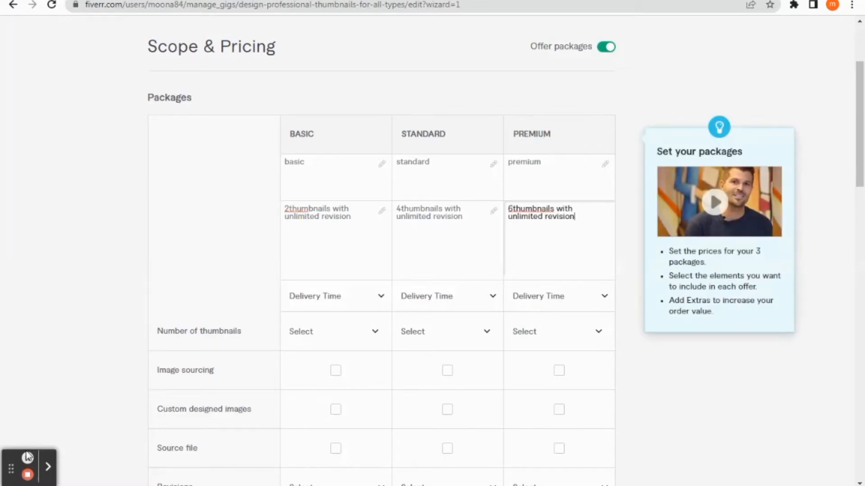
click(29, 458)
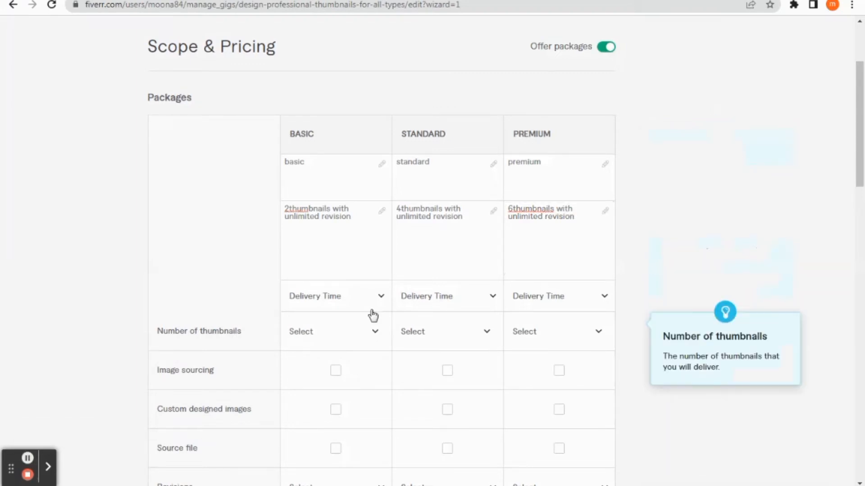
- Set the delivery time to 1 day for the Basic and Standard packages and 2 days for Premium
click(382, 300)
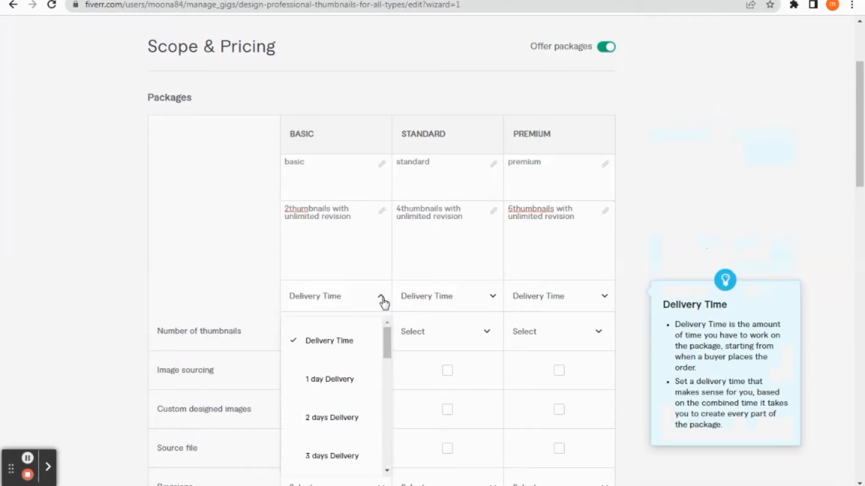
click(337, 382)
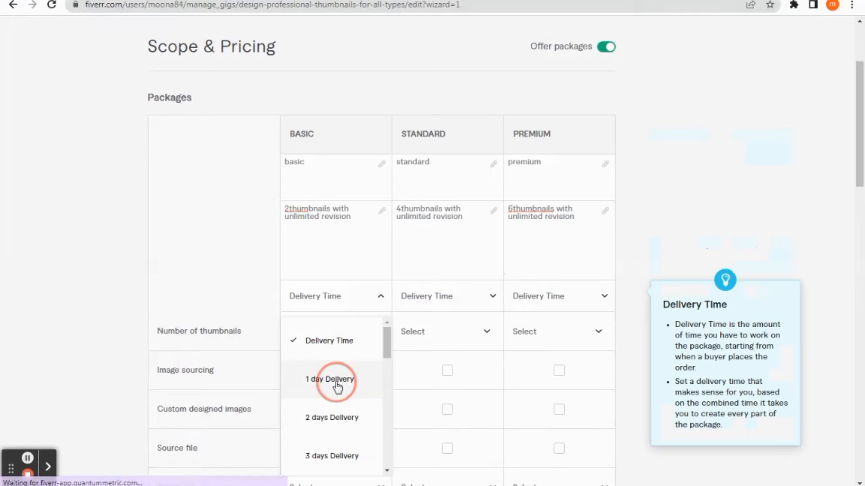
click(493, 305)
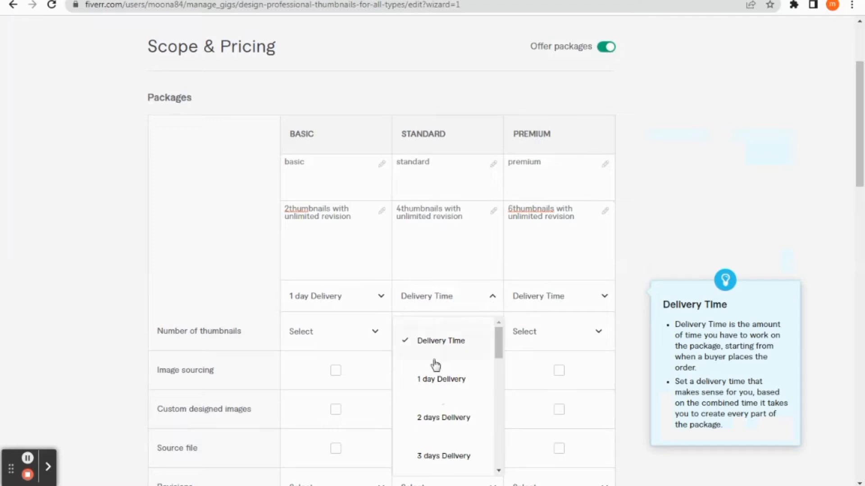
click(431, 386)
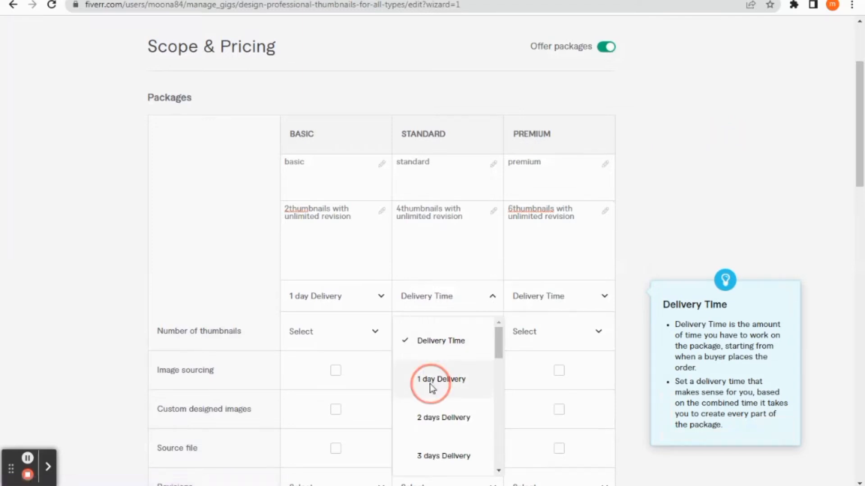
click(603, 298)
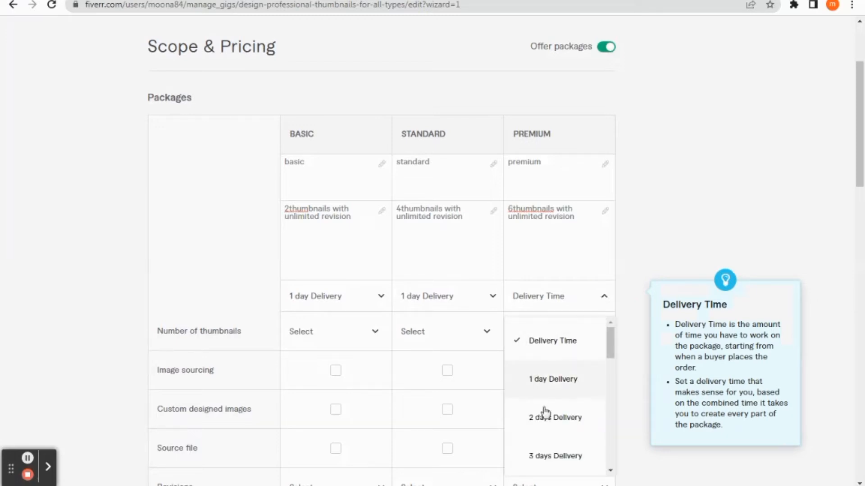
click(545, 419)
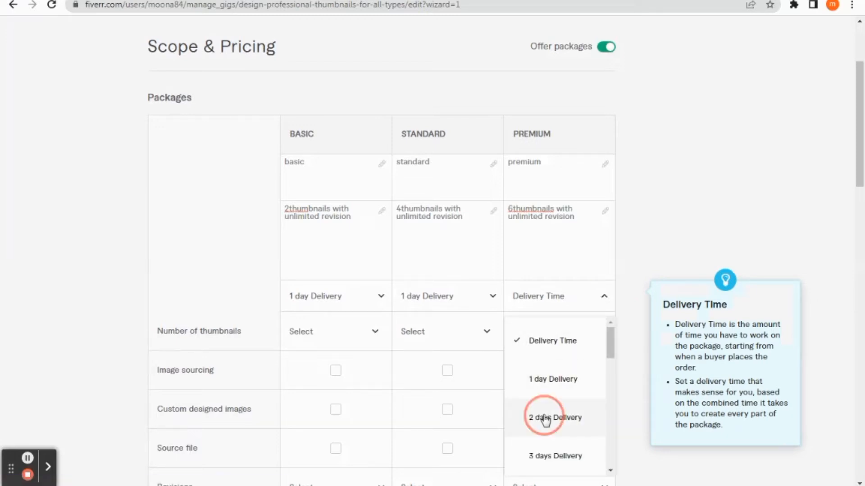
- Insert a space after the number in the Premium and Basic descriptions, and set Basic's number of thumbnails to 2
click(513, 207)
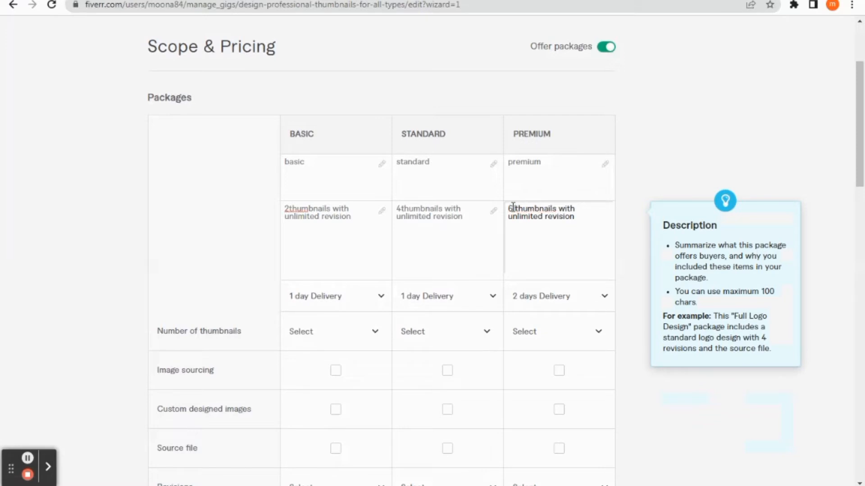
click(288, 209)
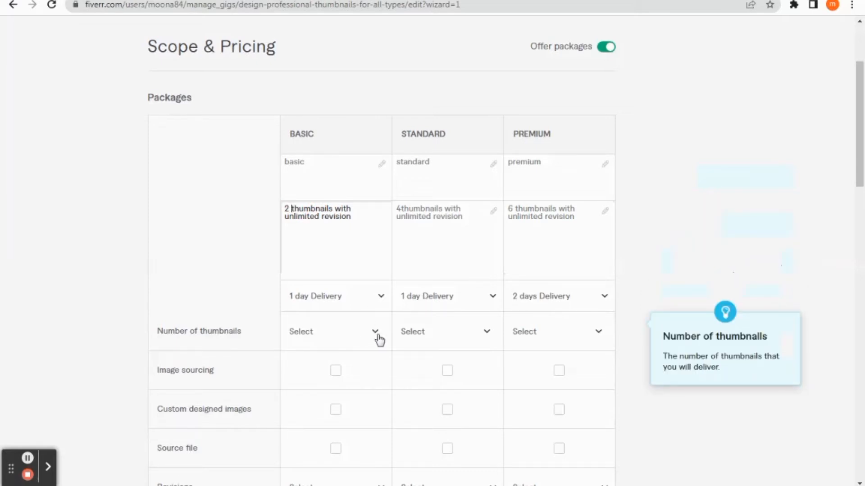
click(377, 338)
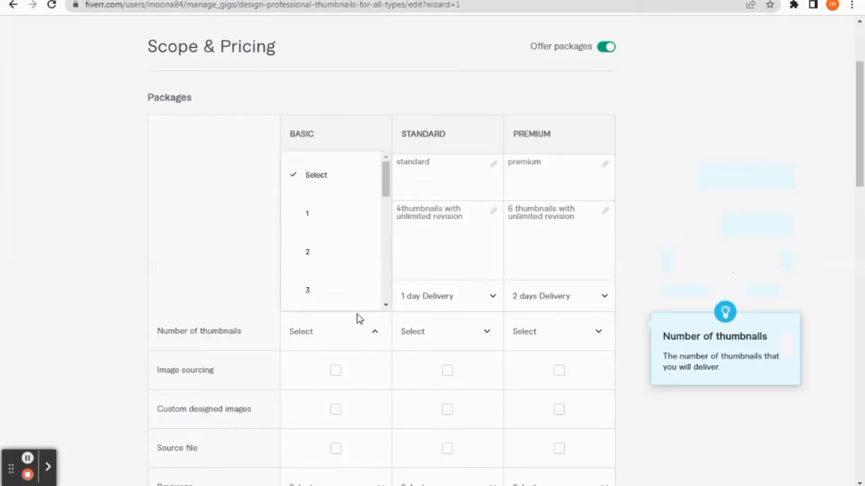
click(329, 260)
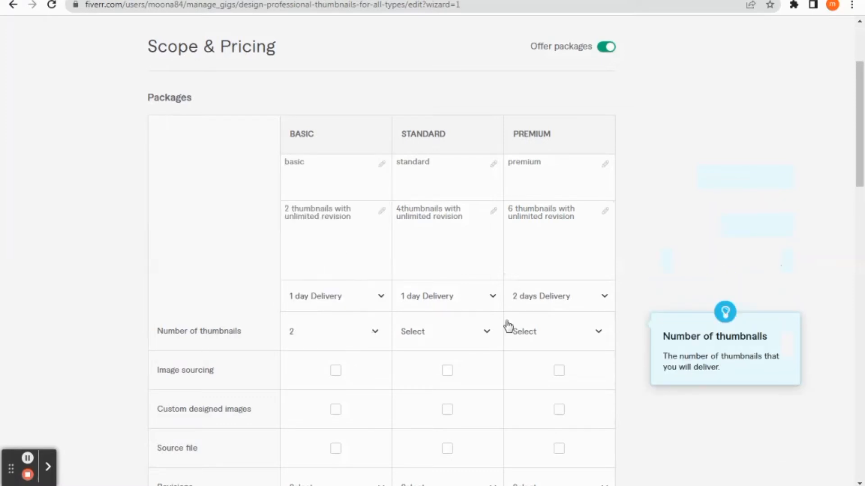
- Set the number of thumbnails to 4 for the Standard package and 6 for the Premium package
click(492, 336)
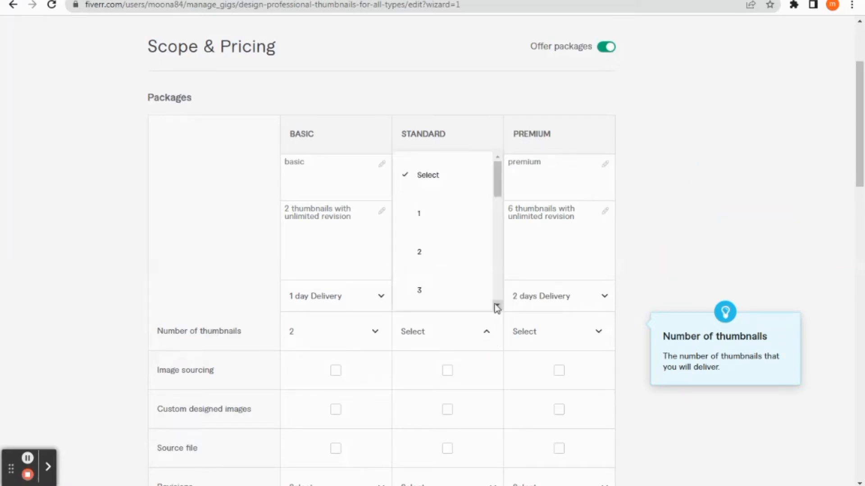
click(497, 308)
click(446, 306)
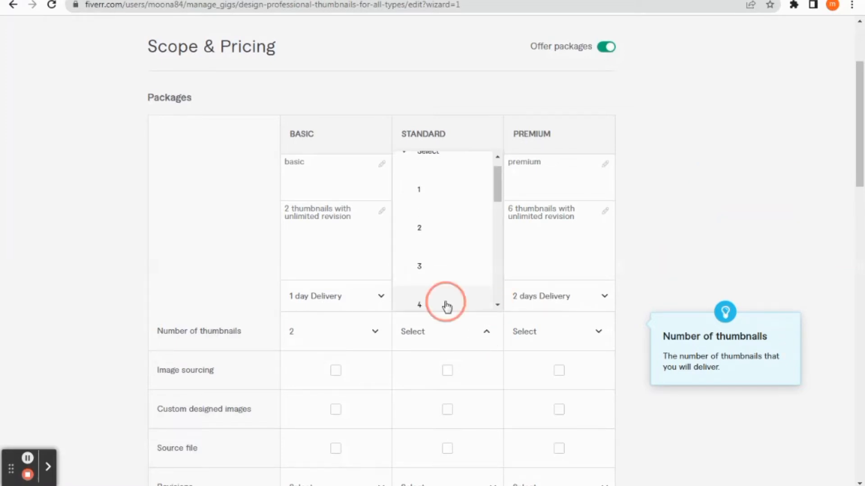
click(598, 340)
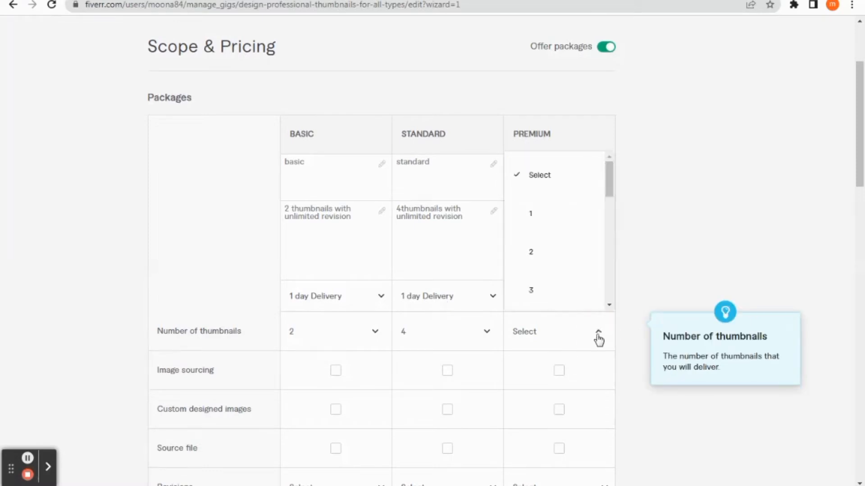
click(609, 307)
click(609, 307)
click(609, 306)
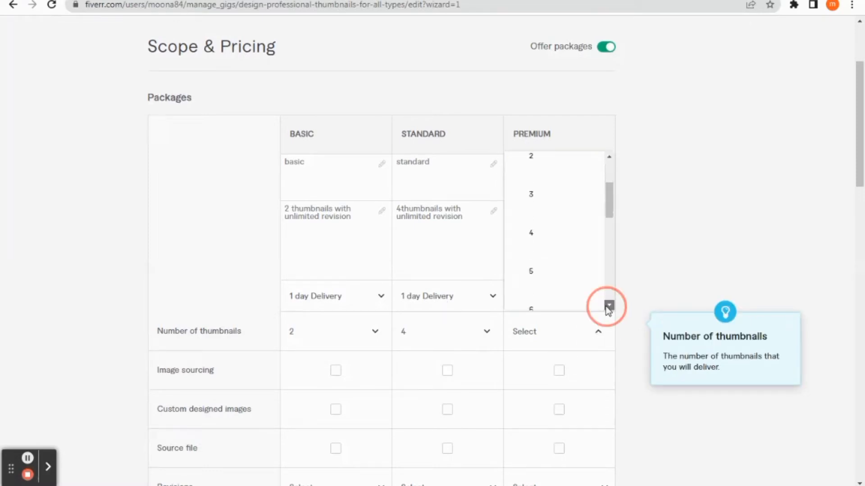
click(609, 306)
click(543, 286)
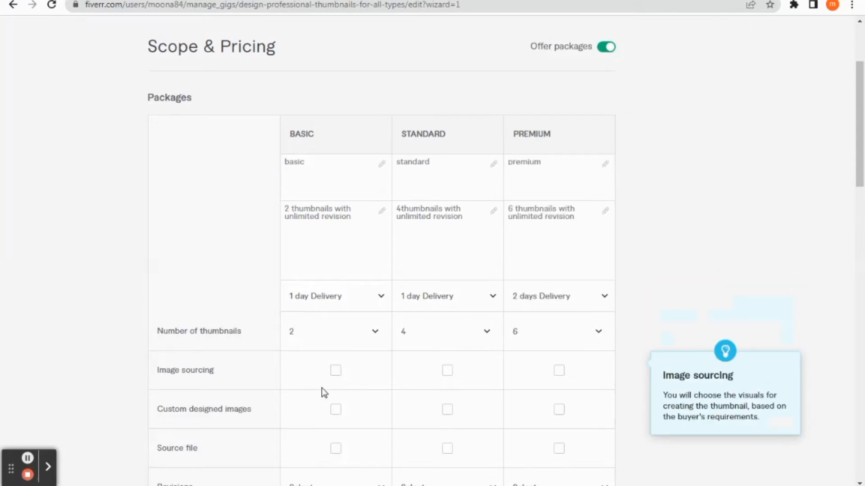
- Include image sourcing and custom designed images in the Basic, Standard and Premium packages
click(337, 372)
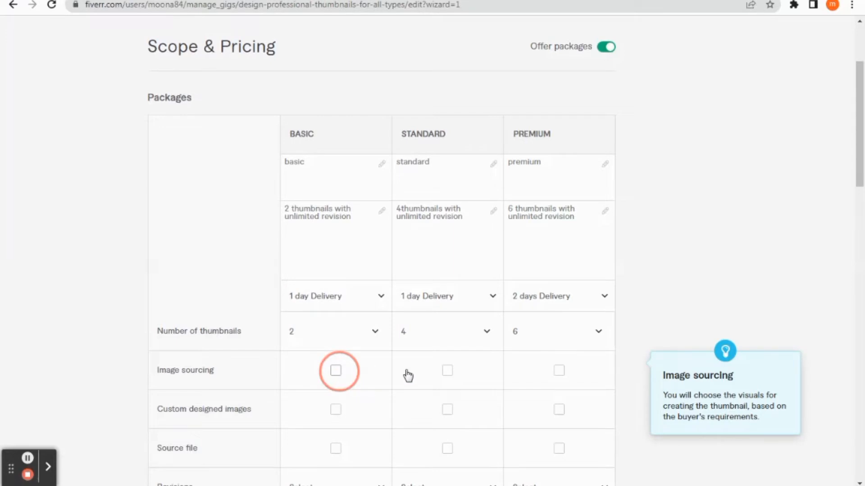
click(447, 371)
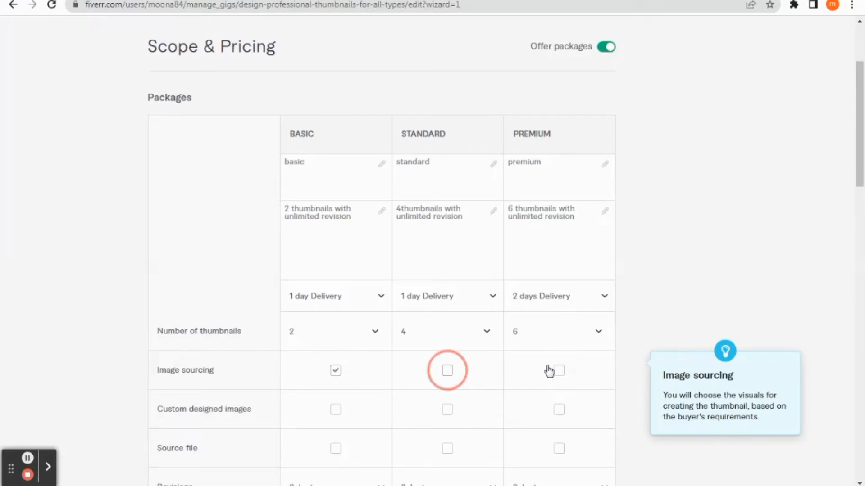
click(560, 372)
click(333, 448)
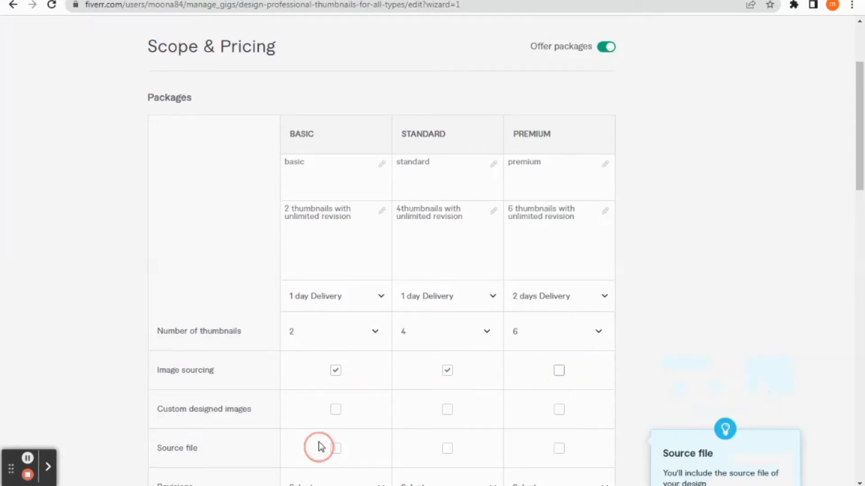
click(335, 411)
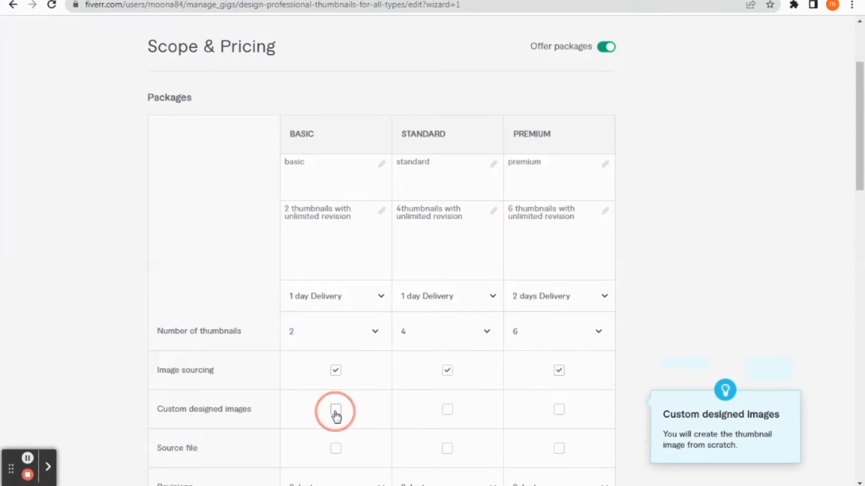
click(446, 412)
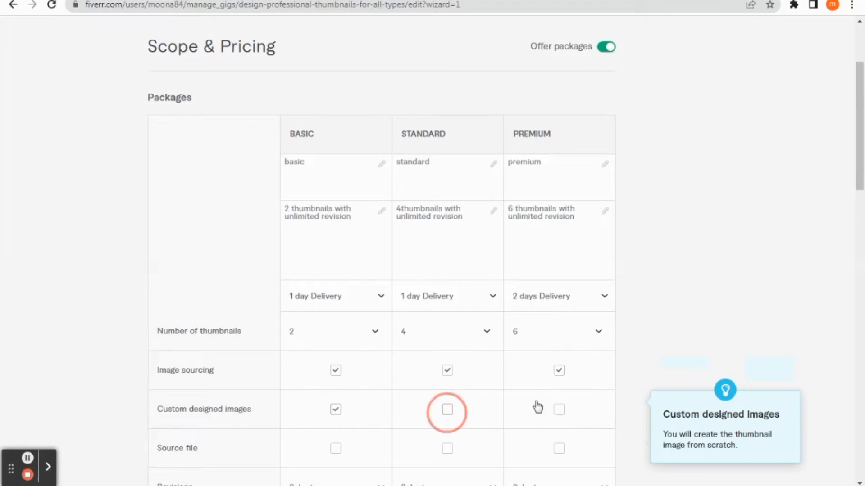
click(558, 411)
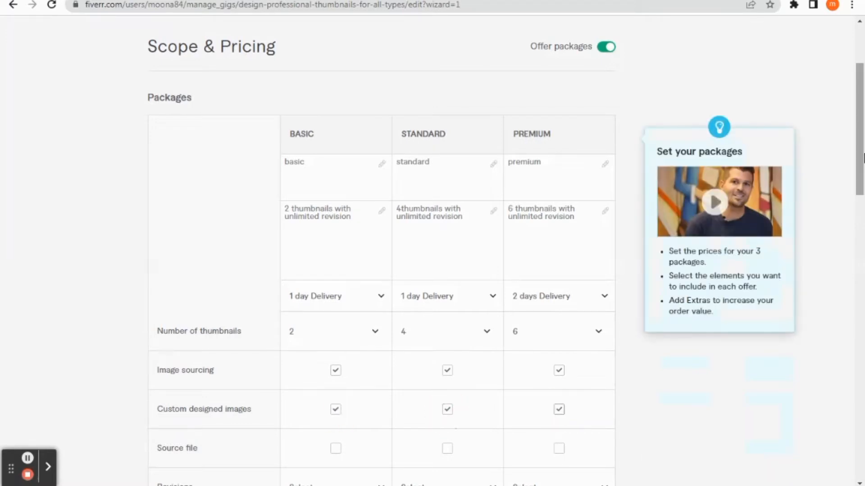
- Include the source file in all three packages
click(861, 157)
drag(860, 157, 858, 225)
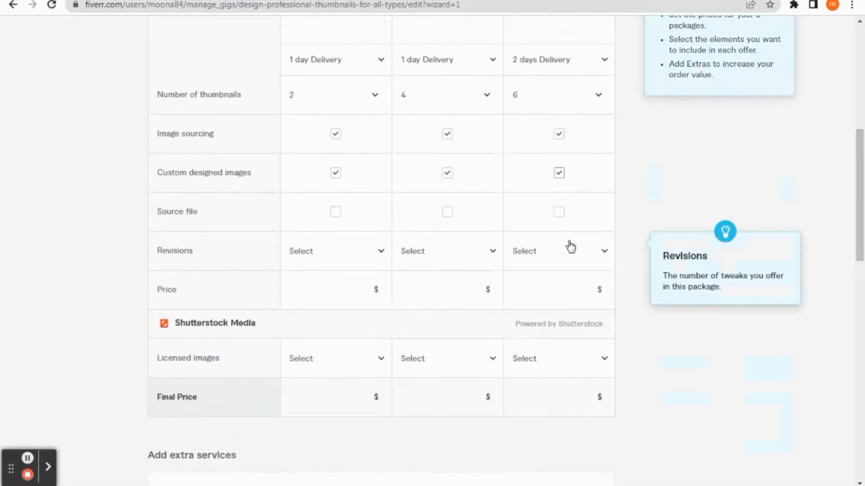
click(335, 213)
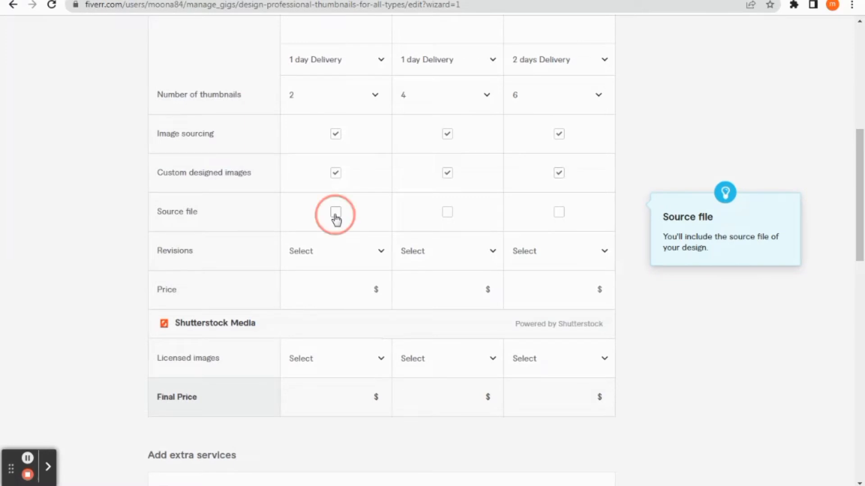
click(446, 215)
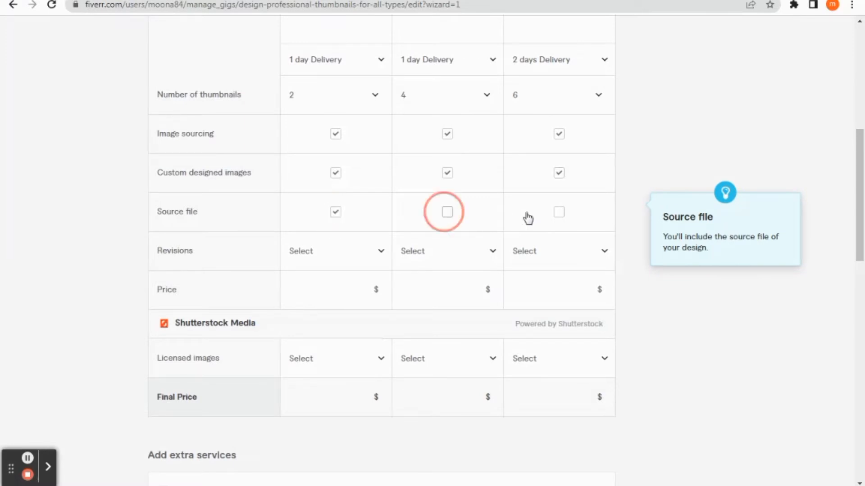
click(557, 218)
click(557, 218)
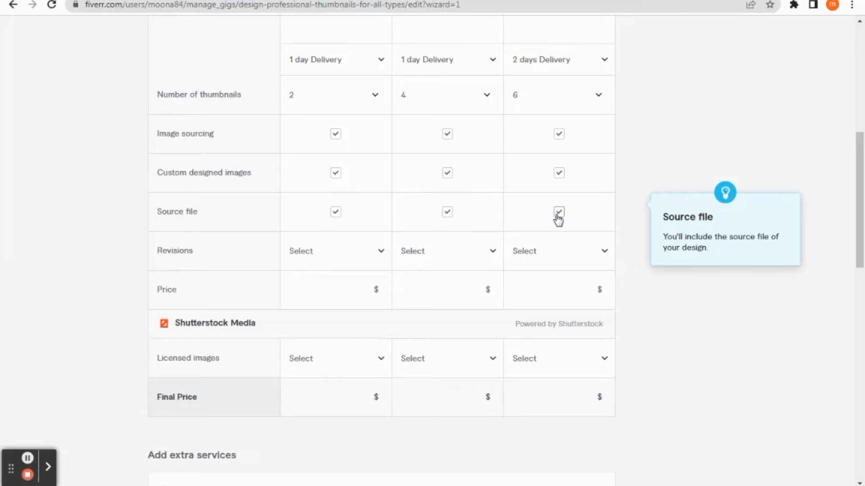
- Set the Basic package's revisions to UNLIMITED
click(382, 257)
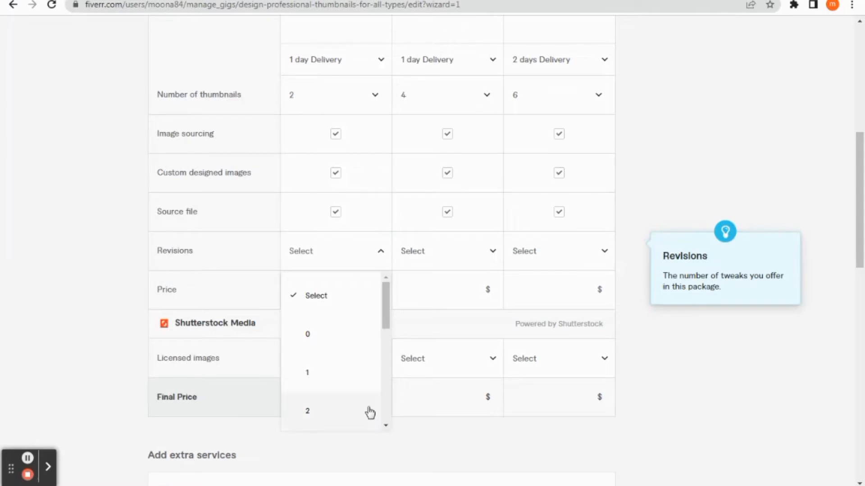
click(385, 411)
click(385, 411)
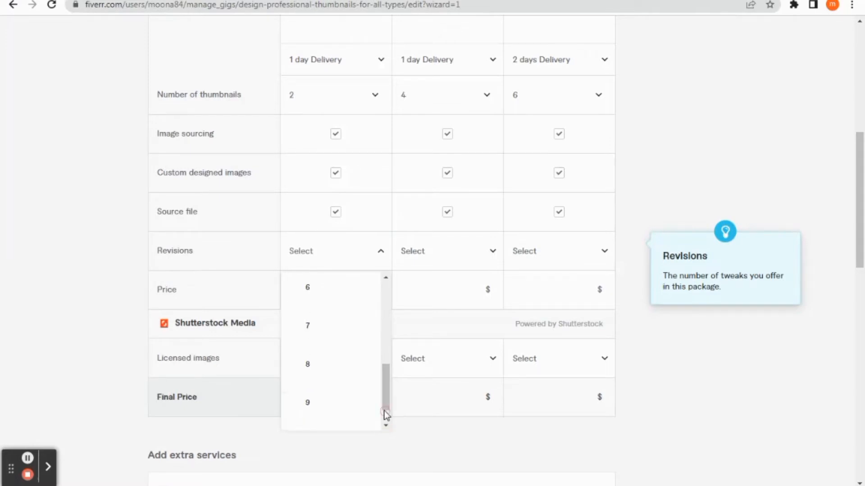
click(386, 423)
click(386, 423)
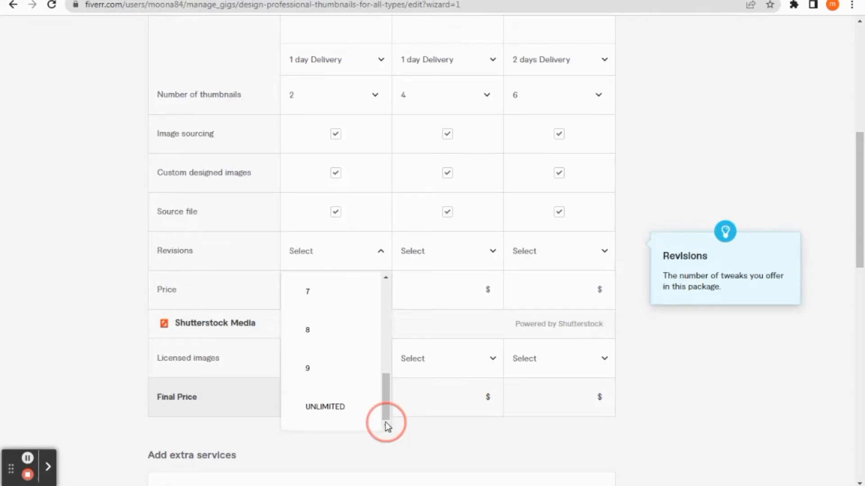
click(322, 408)
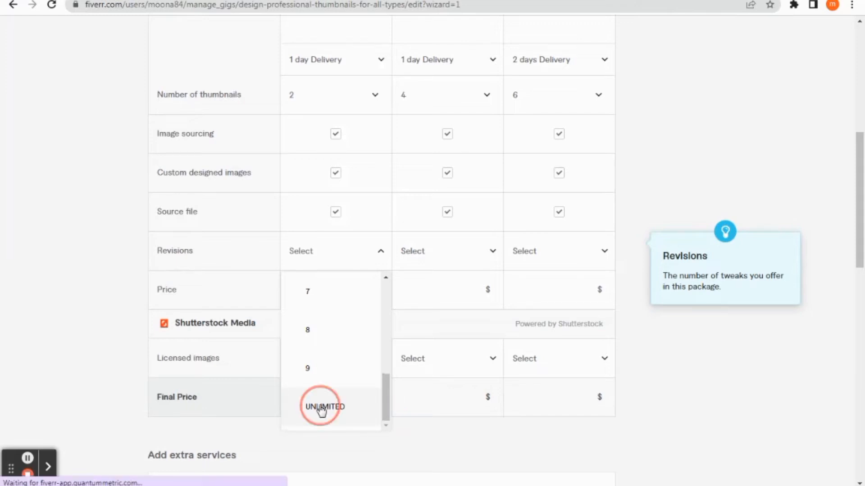
- Set the revisions of the Standard and Premium packages to UNLIMITED
click(493, 255)
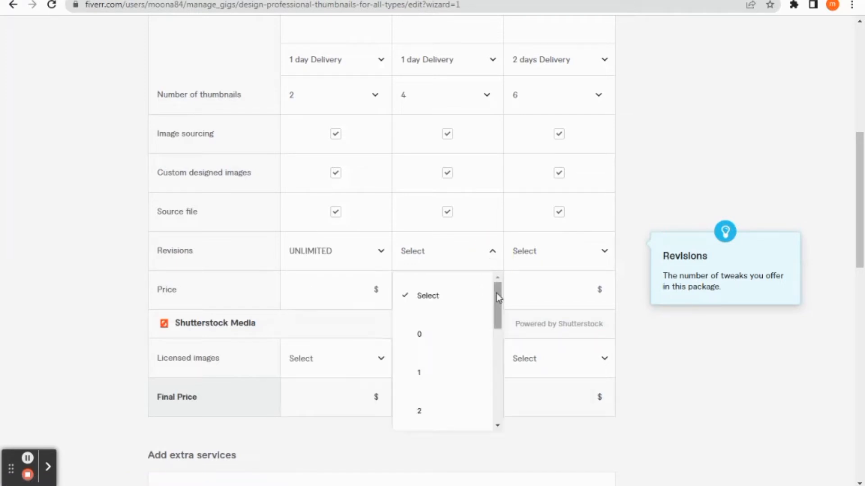
drag(497, 296, 501, 418)
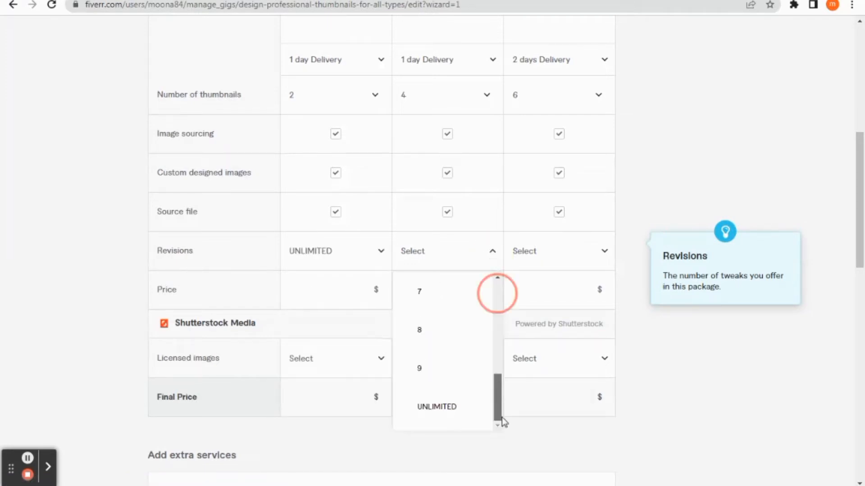
click(450, 417)
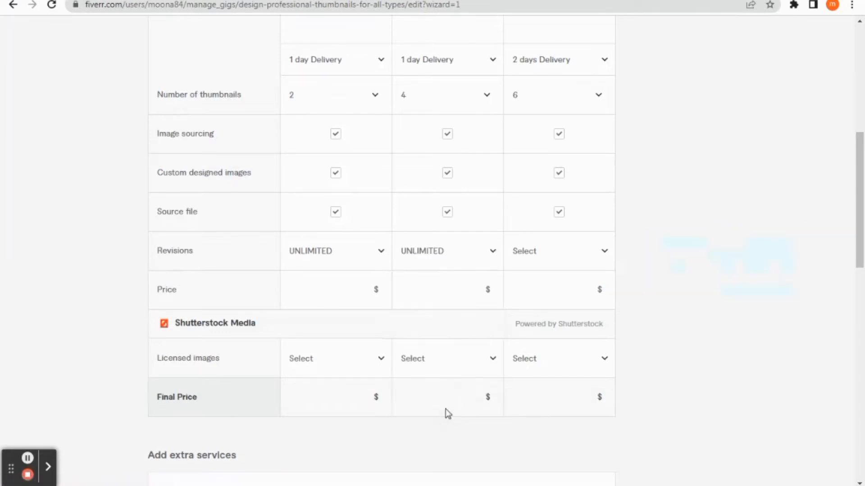
click(605, 255)
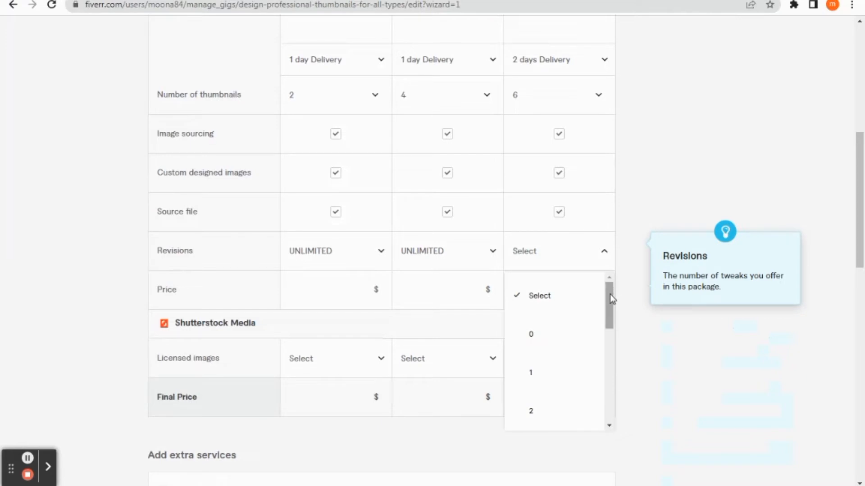
drag(609, 295, 595, 411)
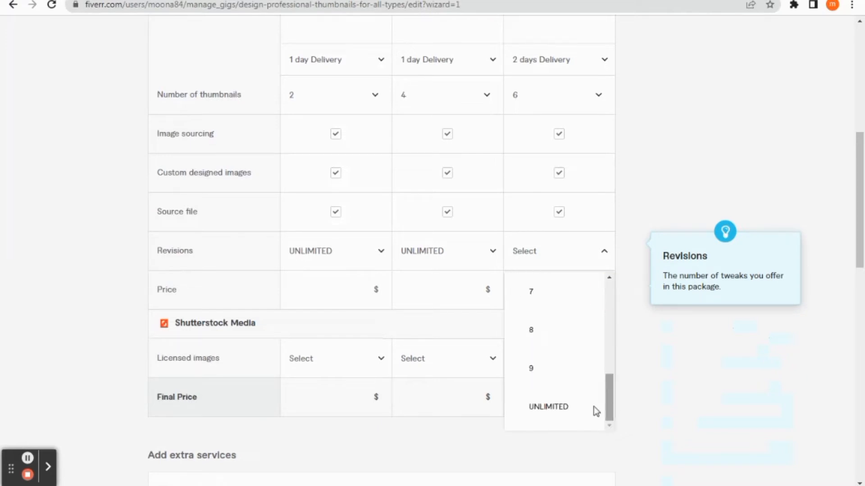
click(558, 412)
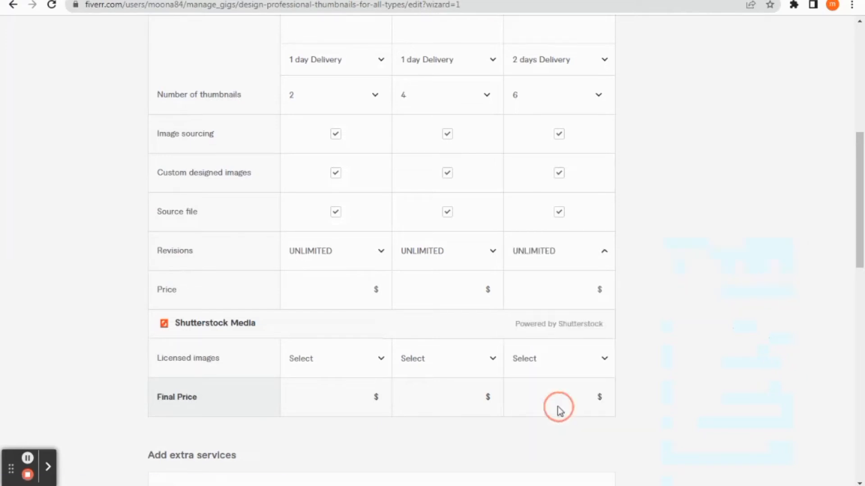
- Price the Basic package at $10 and the Standard package at $25
click(363, 289)
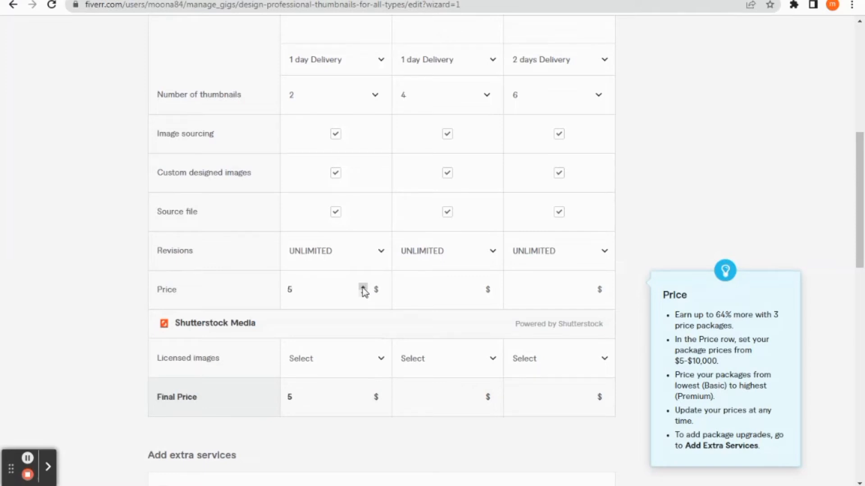
click(363, 289)
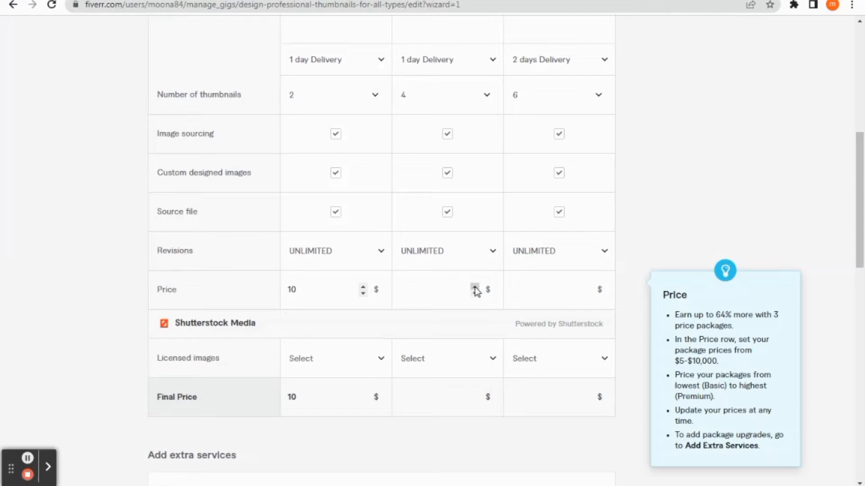
key(Tab)
text(15)
click(475, 289)
click(475, 289)
- Price the Premium package at $45, then save the pricing without extra services and continue to the gig description
click(586, 287)
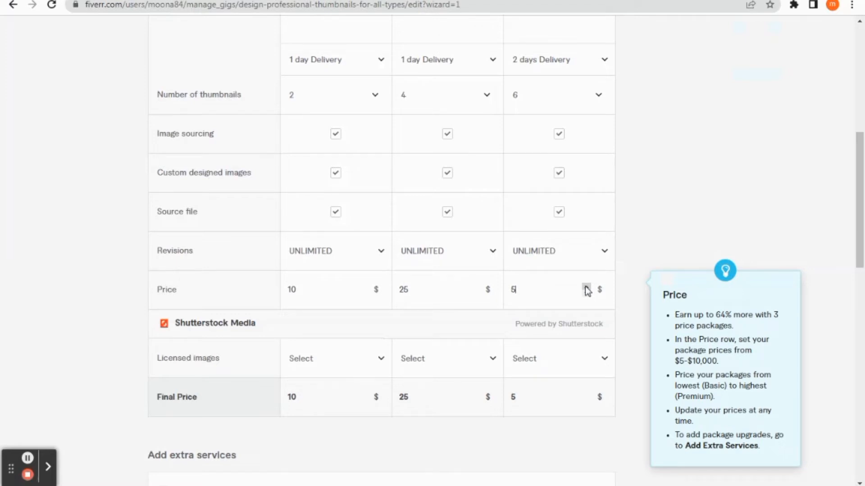
click(586, 288)
click(586, 288)
click(586, 287)
click(586, 287)
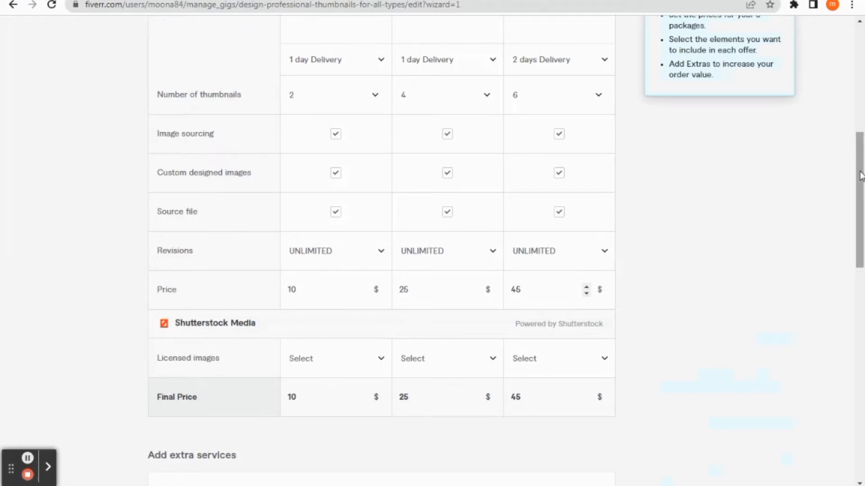
drag(860, 175, 863, 283)
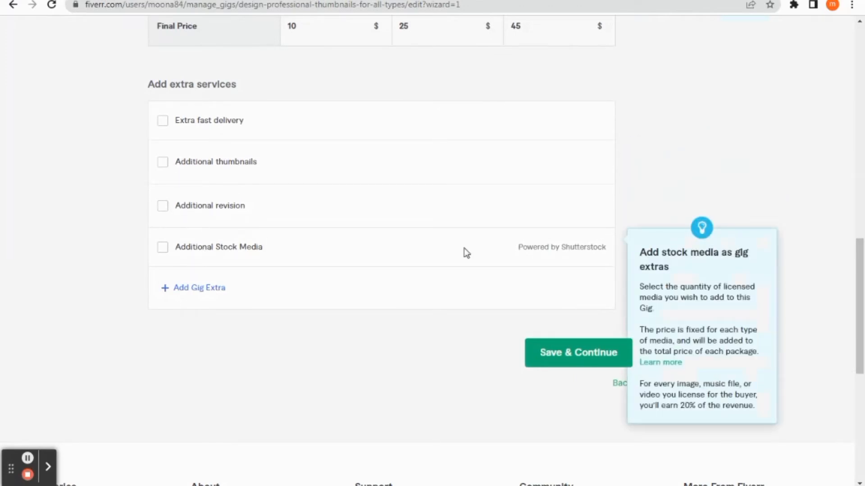
click(591, 360)
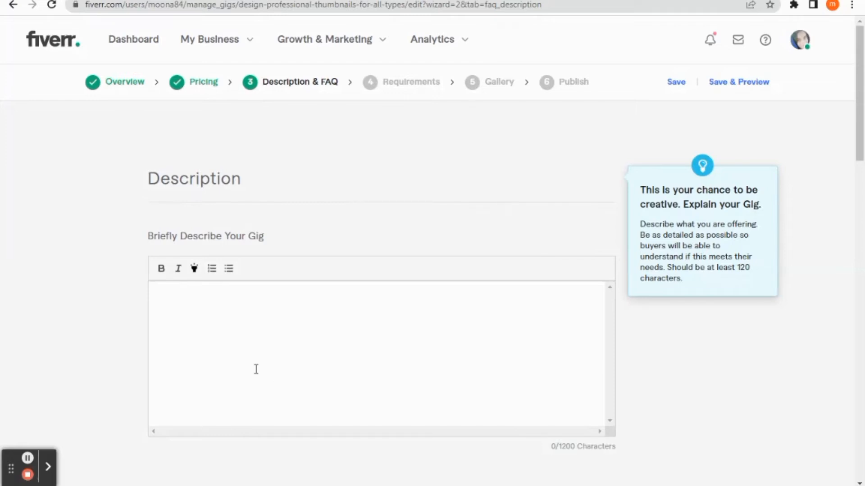
- Start the gig description with the line "Welcome to my GIG!" and begin a new line below it
click(162, 308)
text(Welcome to my )
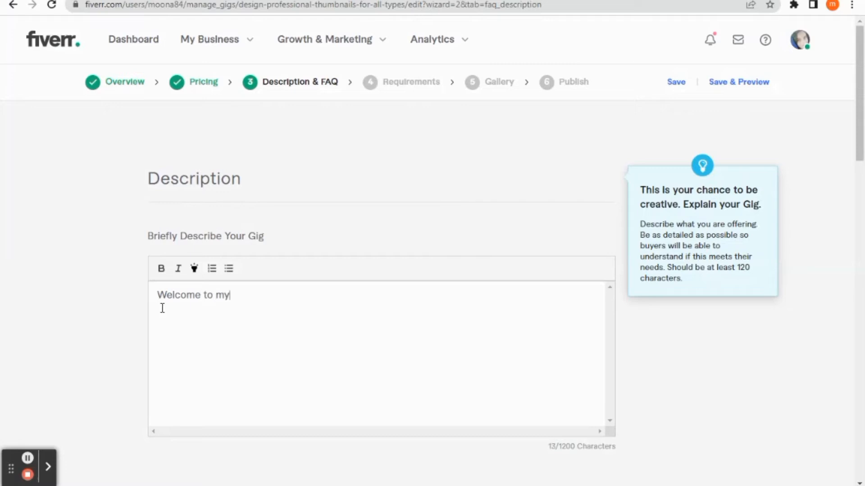
text(GiG!im)
key(BackSpace)
key(BackSpace)
key(BackSpace)
key(BackSpace)
text(Im)
key(BackSpace)
key(BackSpace)
key(Return)
- Introduce the seller by name on the second line and add "I am always passionate towards graphics (colour effects,blending etc)"
text(Im moona)
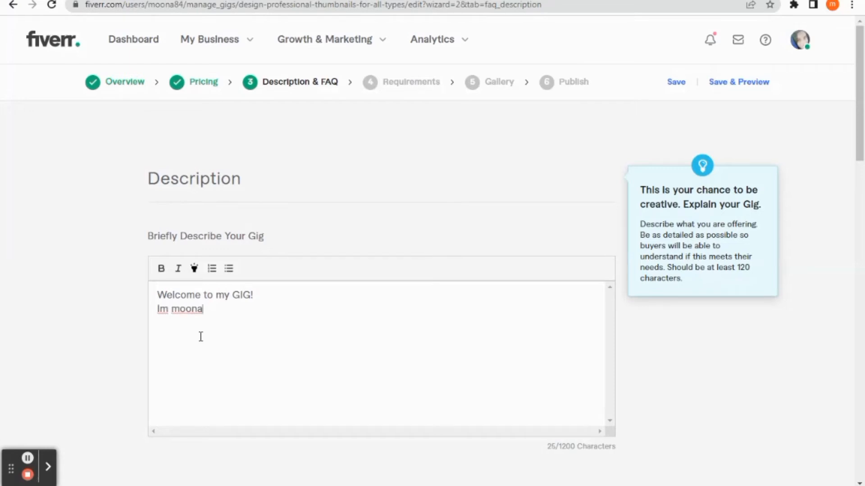
text(.)
text(I am always pa)
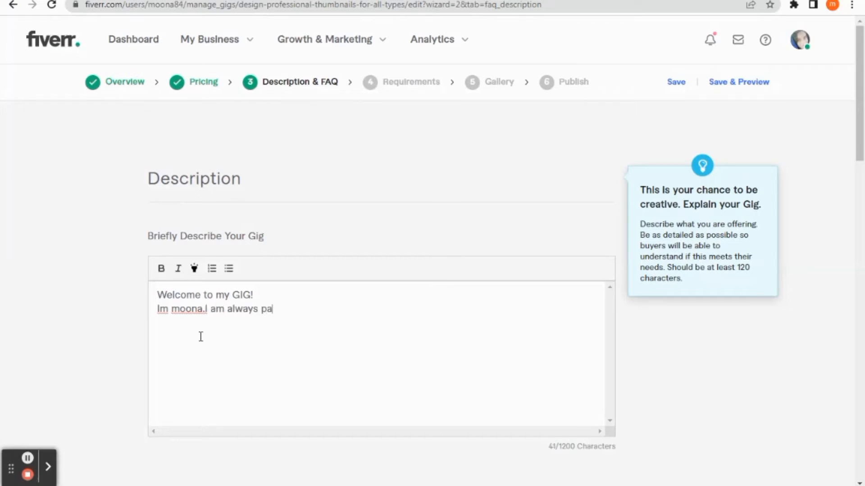
text(ssionate towards )
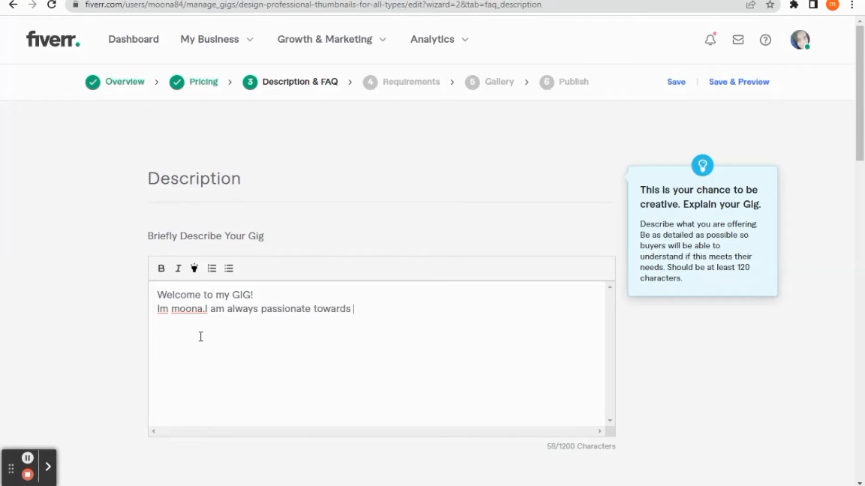
text(graphics (colour)
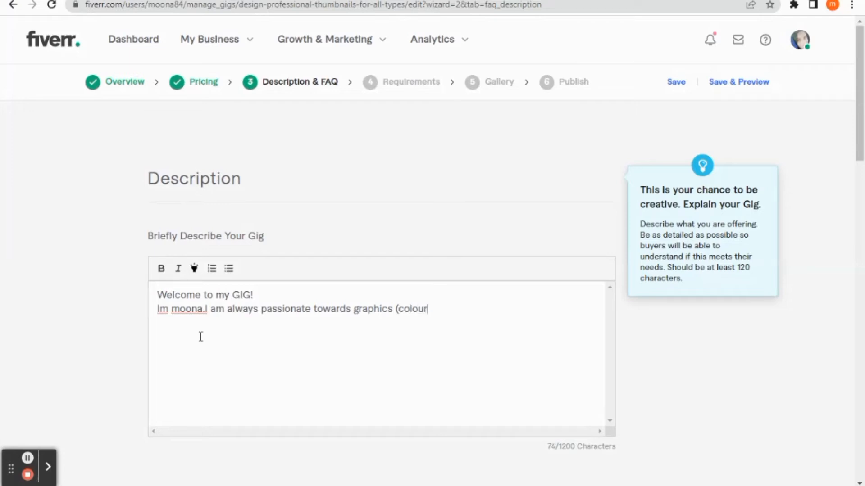
text( effects,blen)
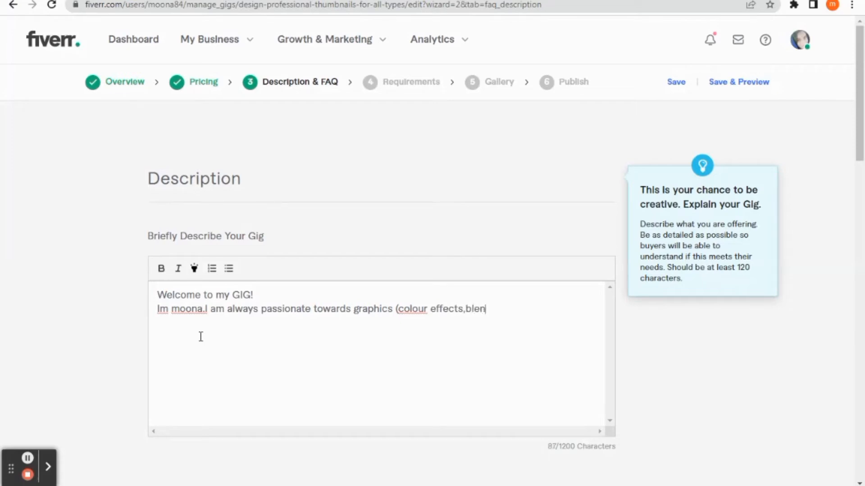
text(ding etc))
- End that sentence with a period and start the following one with "By adding all my efforts in one place"
text(.by)
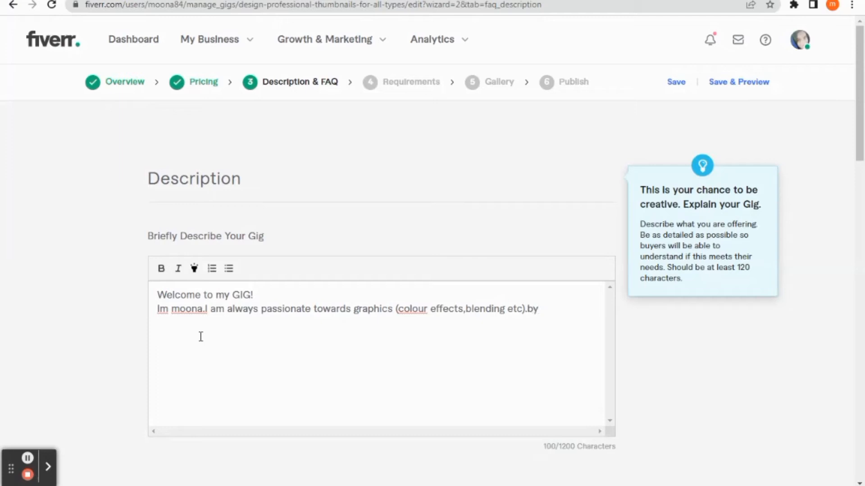
key(BackSpace)
key(BackSpace)
text(By adding all my e)
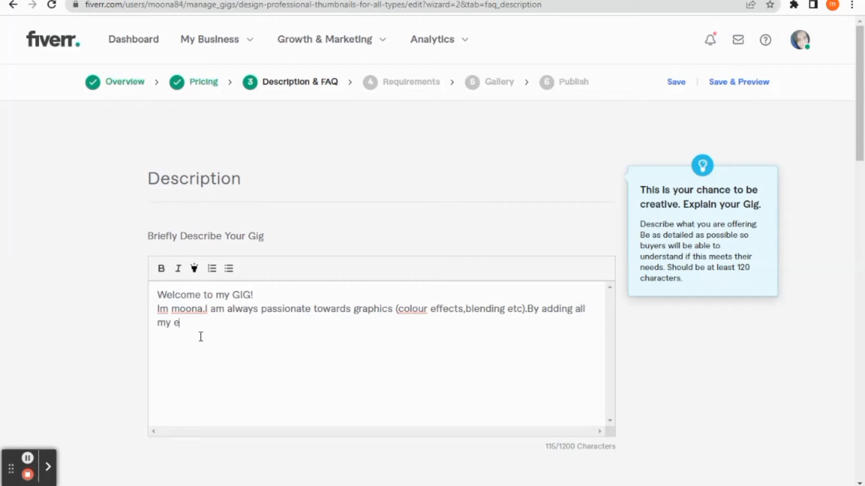
text(fforts in one place)
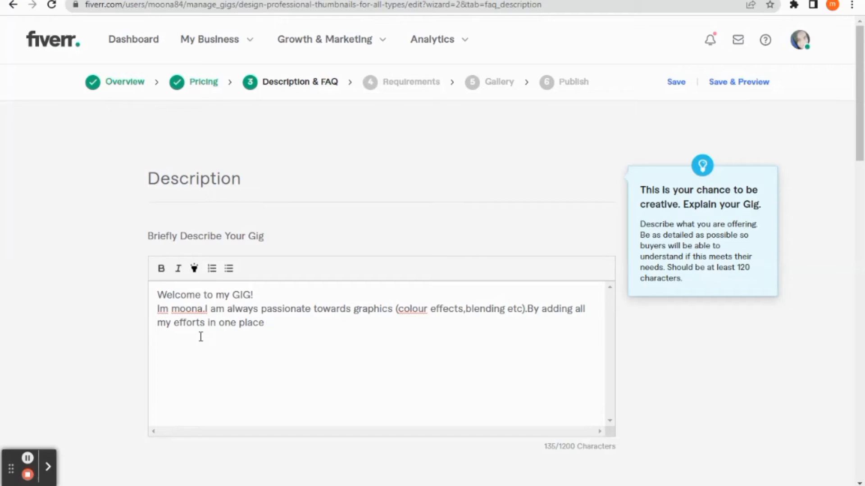
- Complete the sentence with ",im sure to give you a premium quality thumbnail within very short period of time."
text(,im sure to give u)
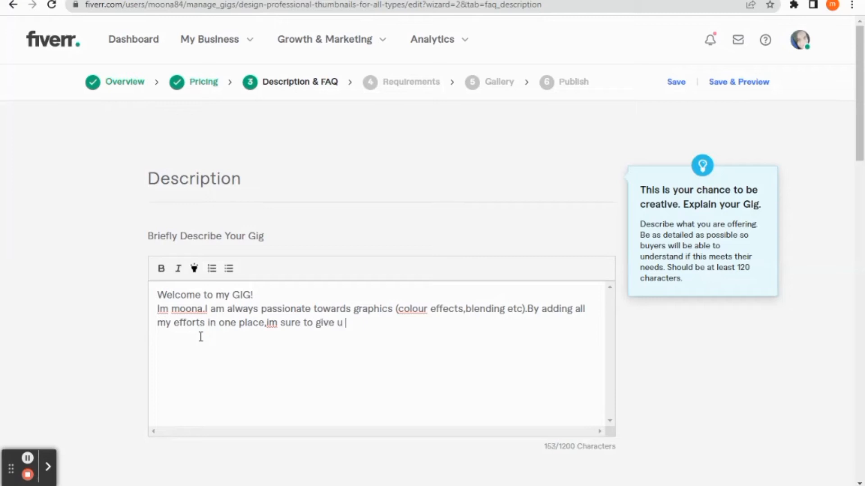
key(BackSpace)
text(you a premium qua)
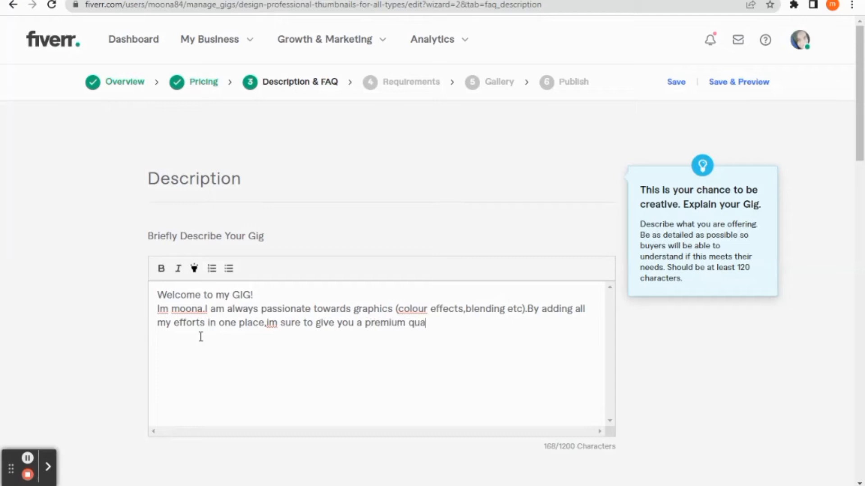
text(lity thumbnail)
text(with in)
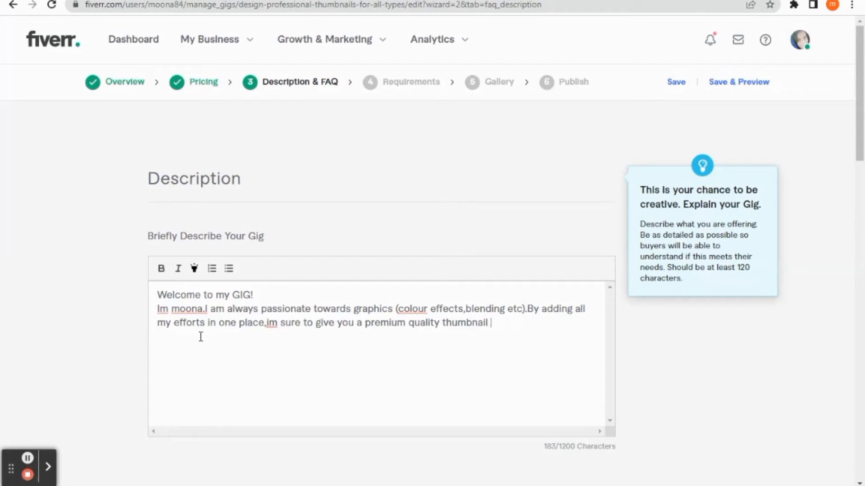
key(BackSpace)
key(BackSpace)
key(BackSpace)
key(BackSpace)
text(hin very short )
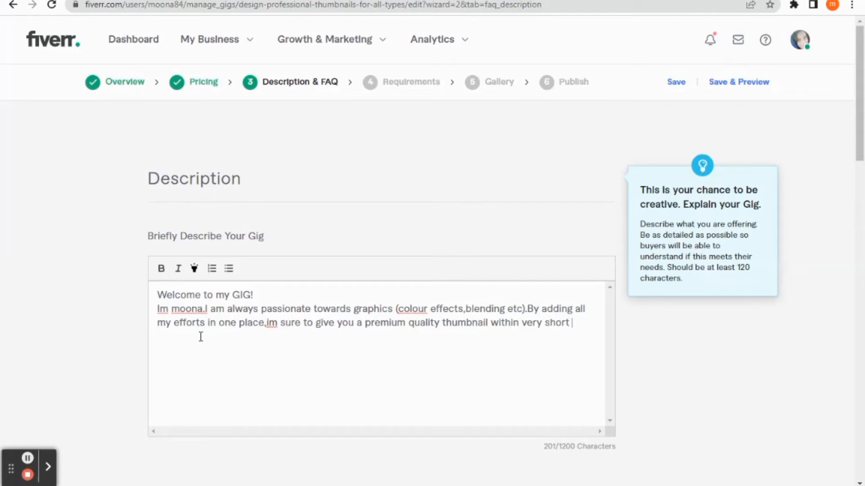
text(period of time.)
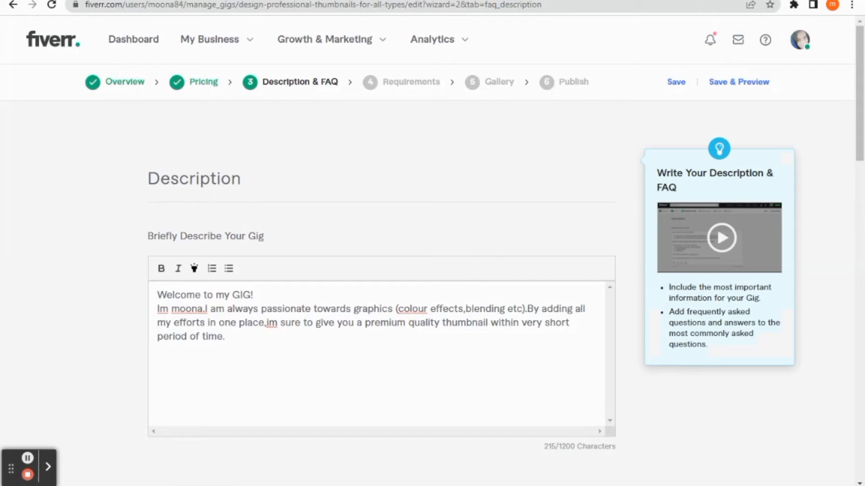
- Add the sentence "it will definitely help[ your videos to have organic growth with high CTR." to the introduction
text(it will definitely )
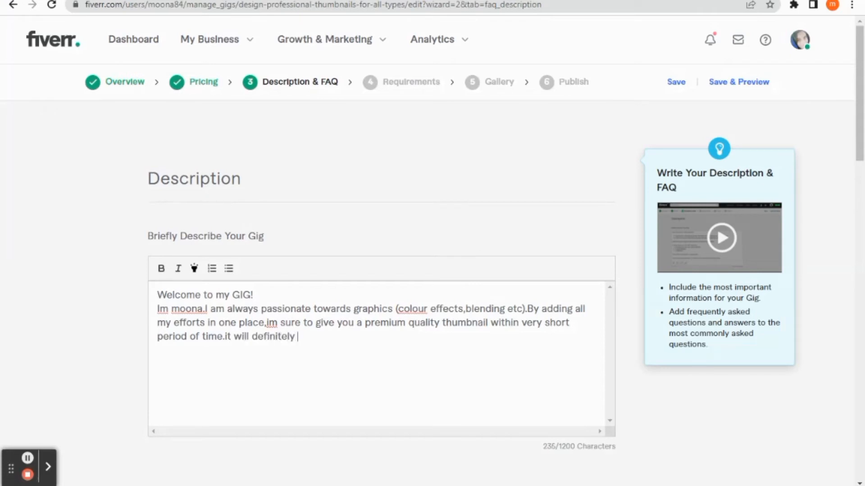
text(help[ you)
text(r video)
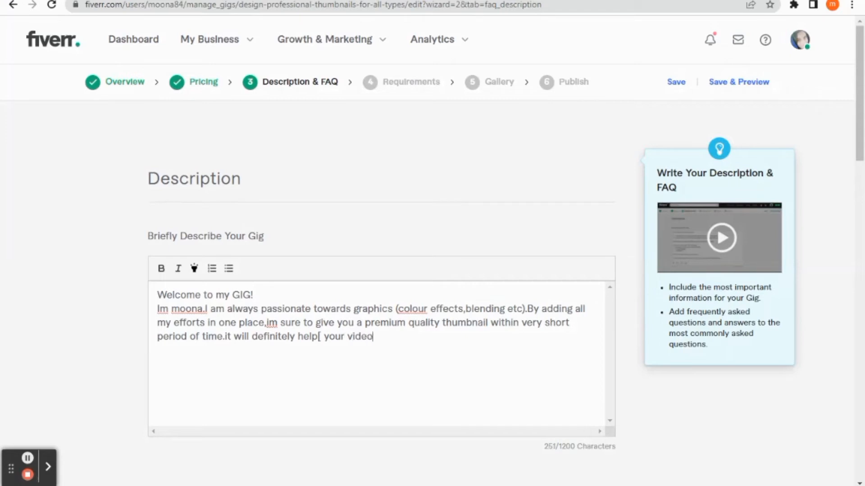
text(s to have or)
text(ga)
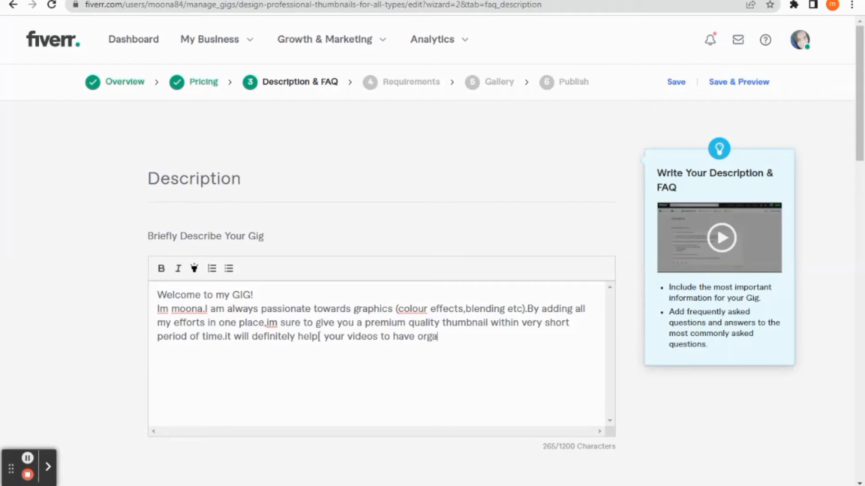
text(nic growth with hi)
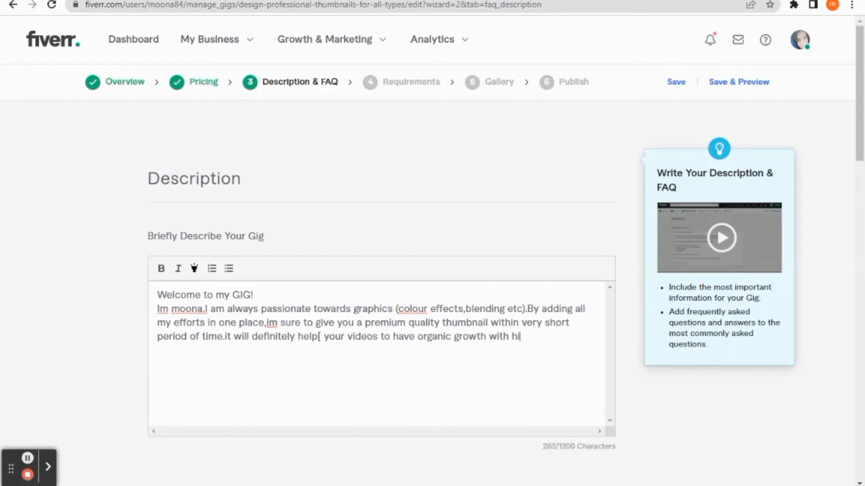
text(gh CTR.)
- Leave a blank line and add the heading "Why ME" with "Fast and friendly customer service" on the line below
key(Return)
key(Return)
text(Why ME)
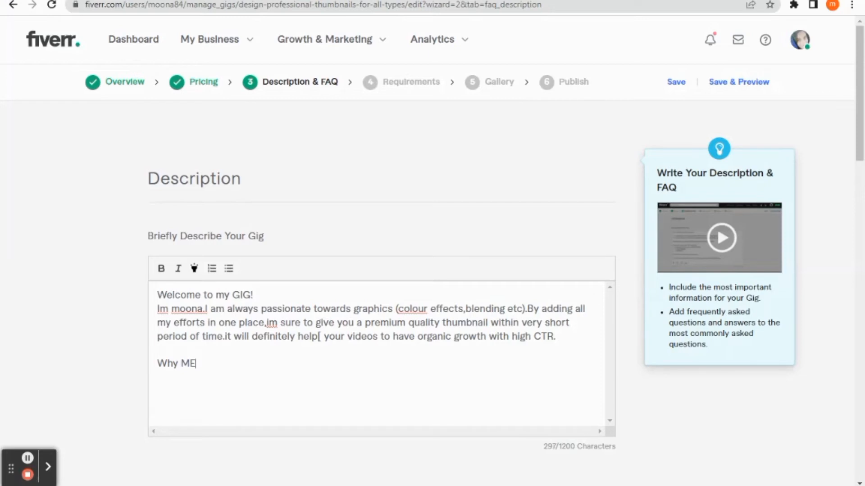
key(Return)
text(Fast and friendly )
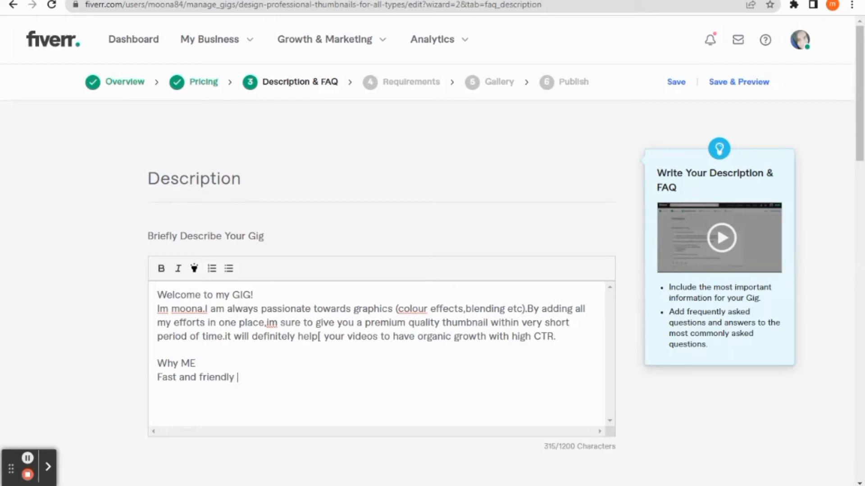
text(customer servic)
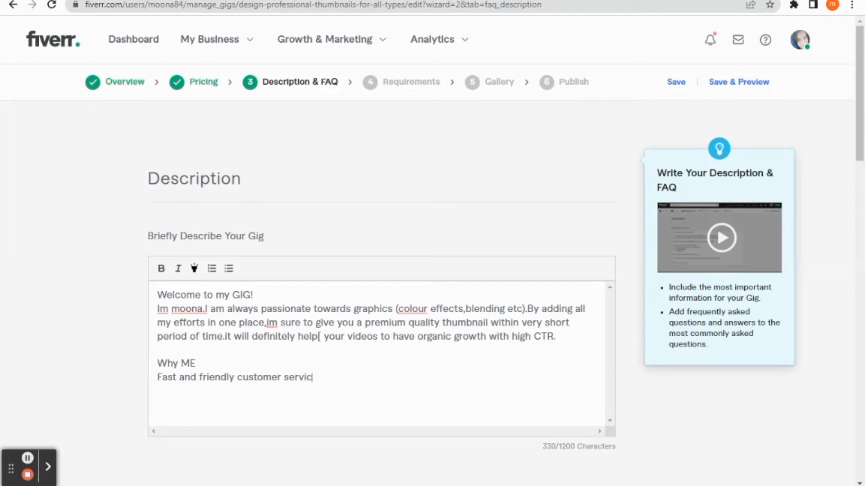
text(e)
- Add "premium quality" and "Focus on organic growth" as separate lines to the Why ME section
key(Return)
text(premium quality)
key(Return)
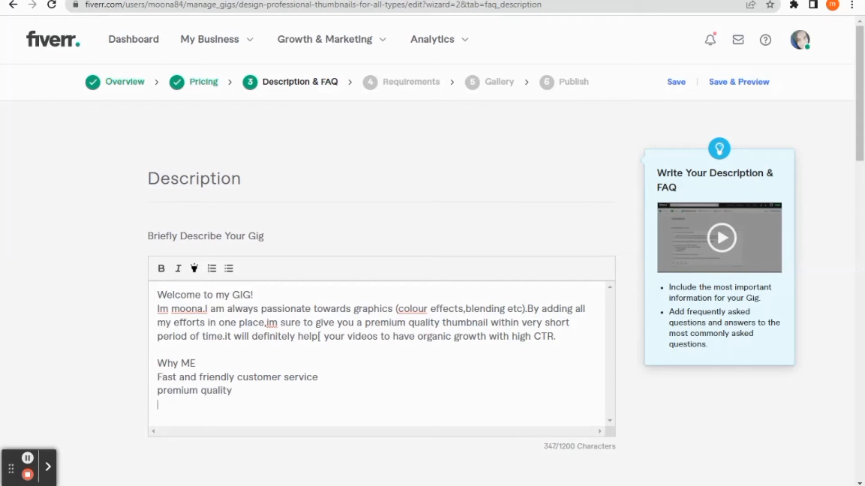
text(Focus on organ)
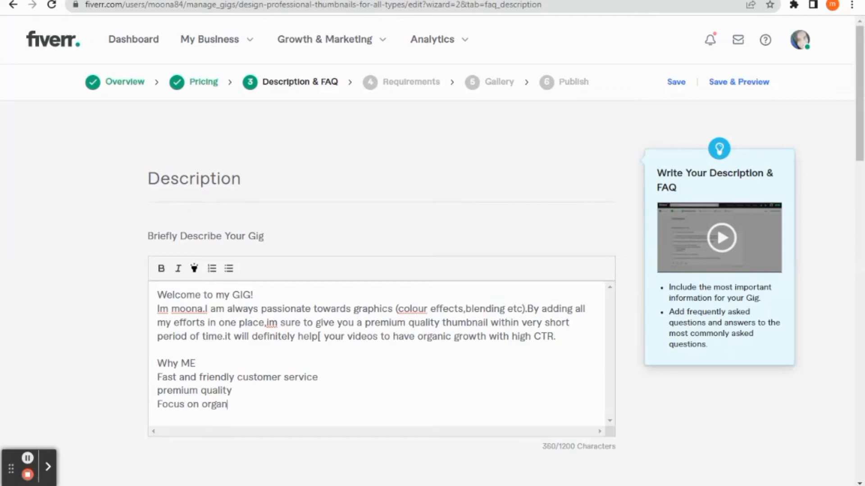
text(ic growth)
key(Return)
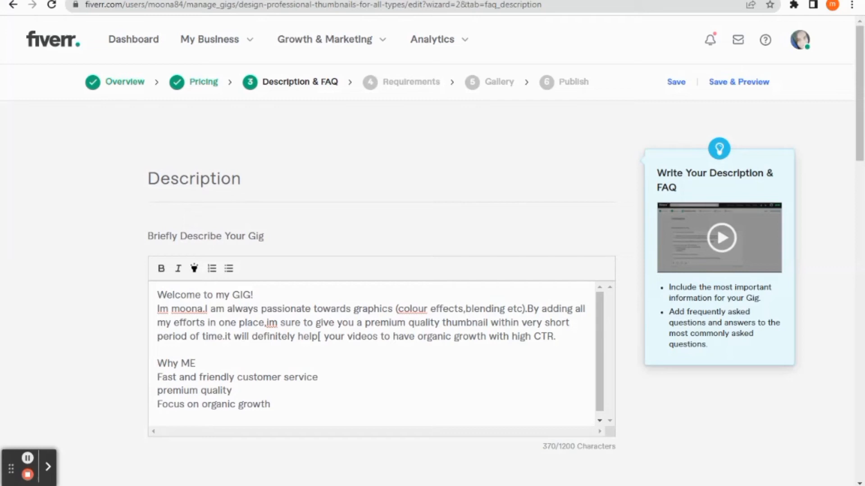
text(quick)
key(BackSpace)
key(BackSpace)
key(BackSpace)
key(BackSpace)
key(BackSpace)
key(BackSpace)
key(BackSpace)
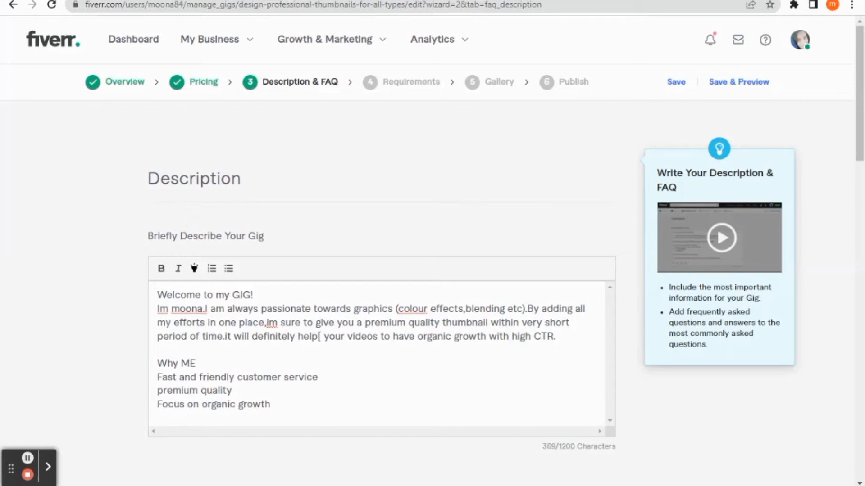
- Add "Quick delivery" as the fourth line of the Why ME section
key(Return)
text(Q)
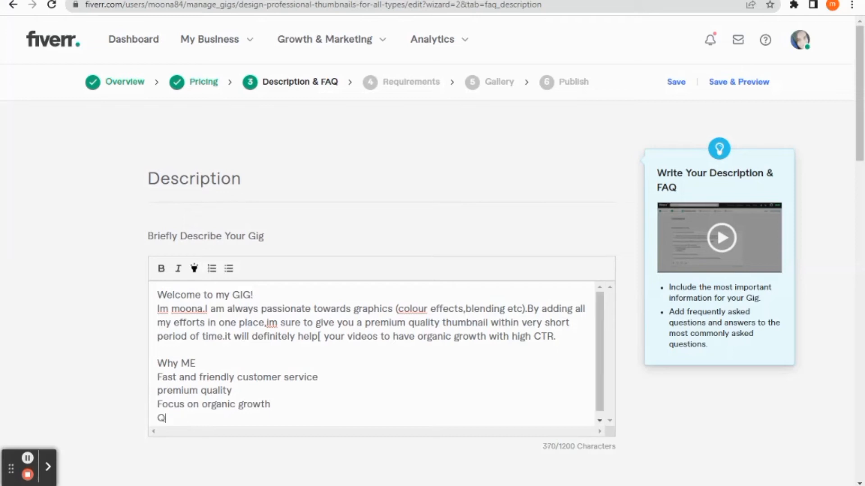
text(uick De)
key(BackSpace)
key(BackSpace)
key(BackSpace)
text(delivery)
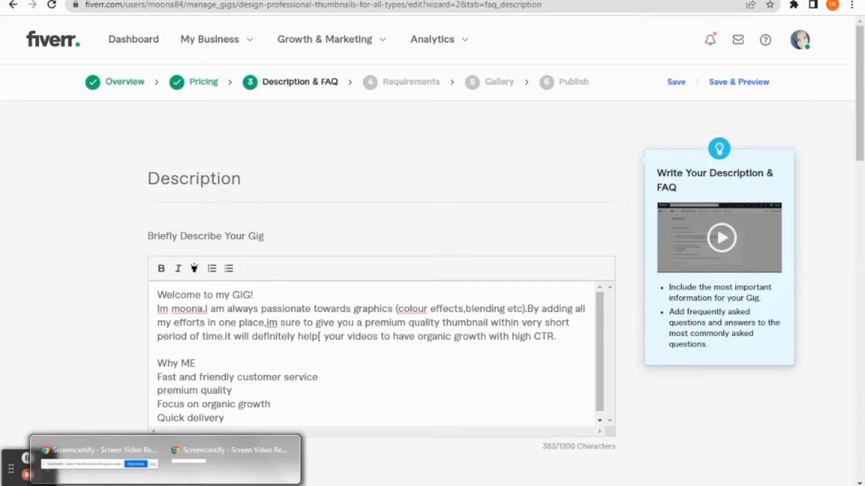
- Capitalize the first letter of the "premium quality" line so it reads "Premium quality"
click(164, 392)
key(BackSpace)
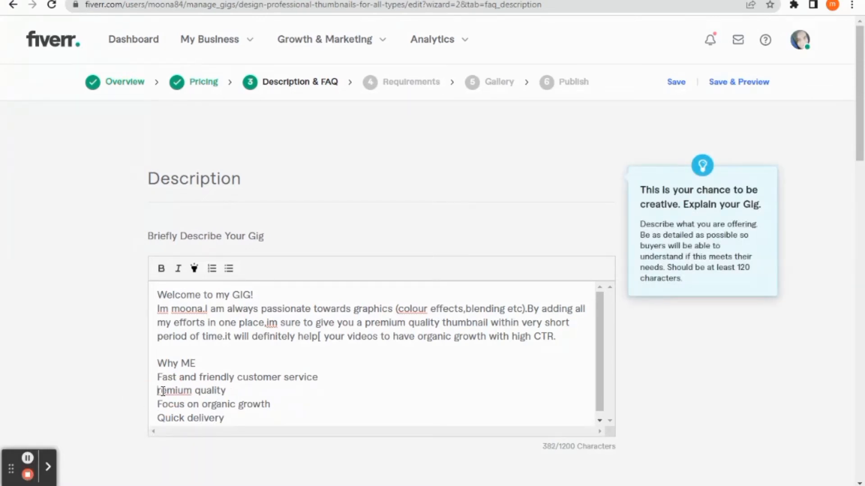
text(P)
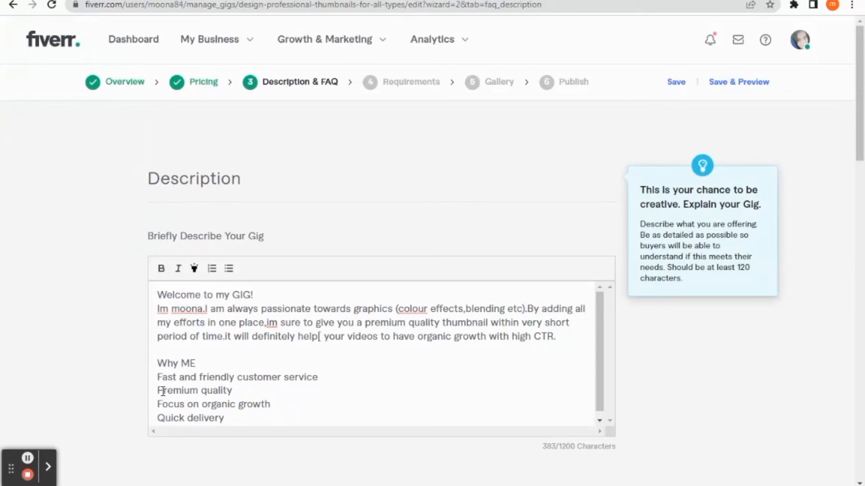
- Leave a blank line after "Quick delivery" and add the heading "Types of Thumbnails" with a new line below it
click(245, 419)
key(Return)
key(Return)
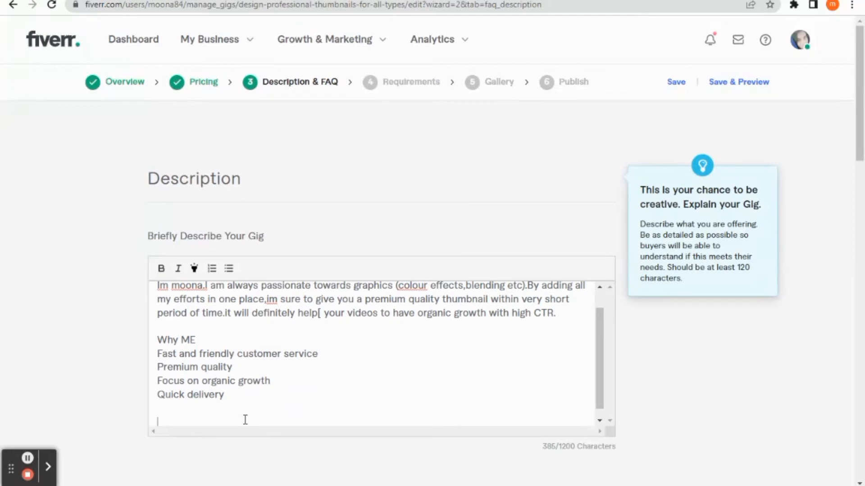
text(Types)
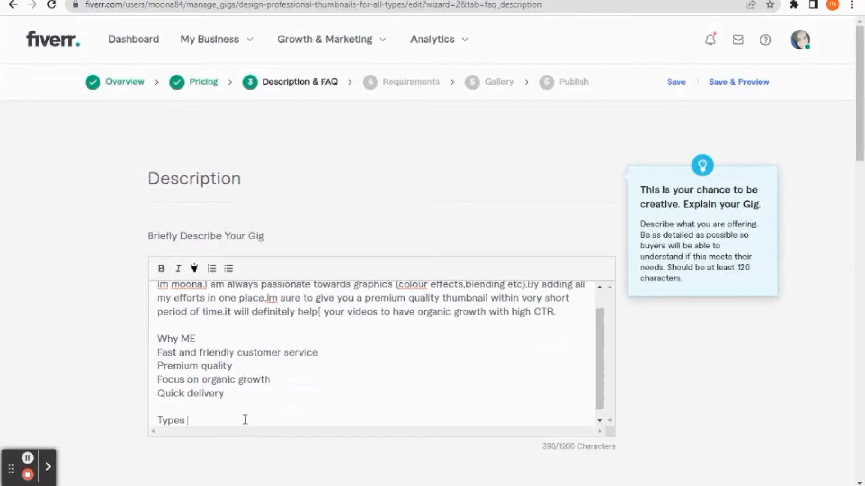
text( of Thumbnails)
key(Return)
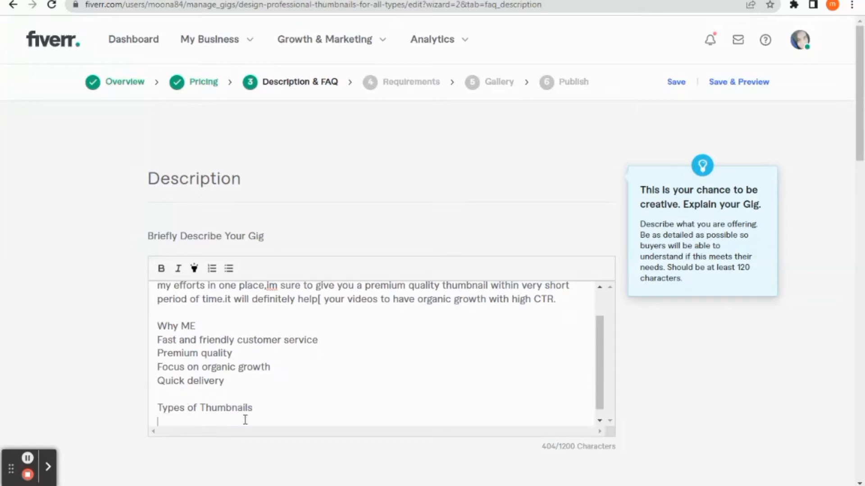
- List "Business", "Cooking", "Fasjion" and "Vlogs" on separate lines under the Types of Thumbnails heading
text(Bu)
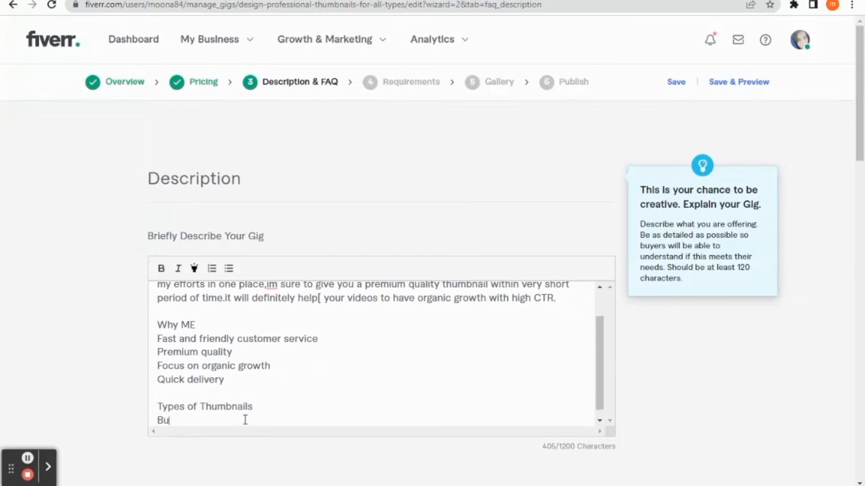
text(siness)
key(Return)
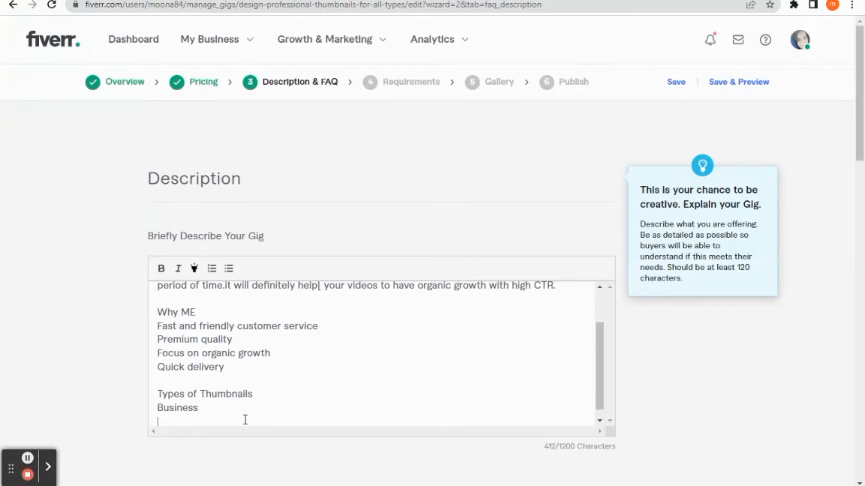
text(Cooking)
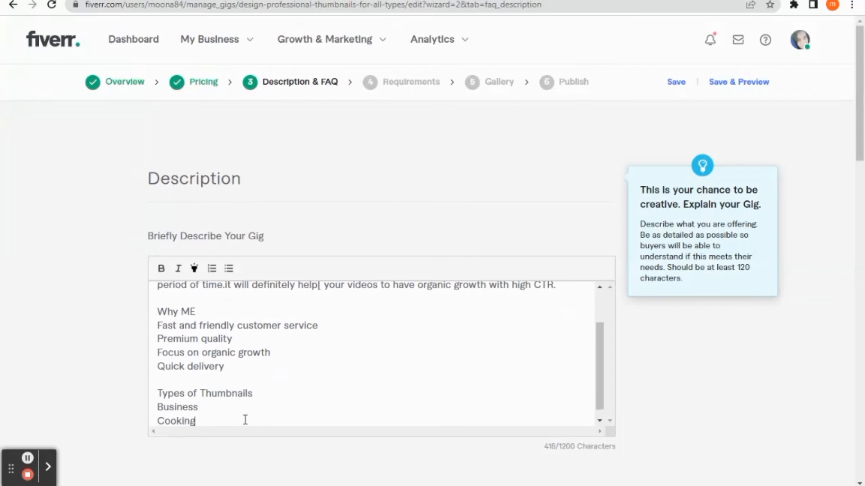
key(Return)
text(F)
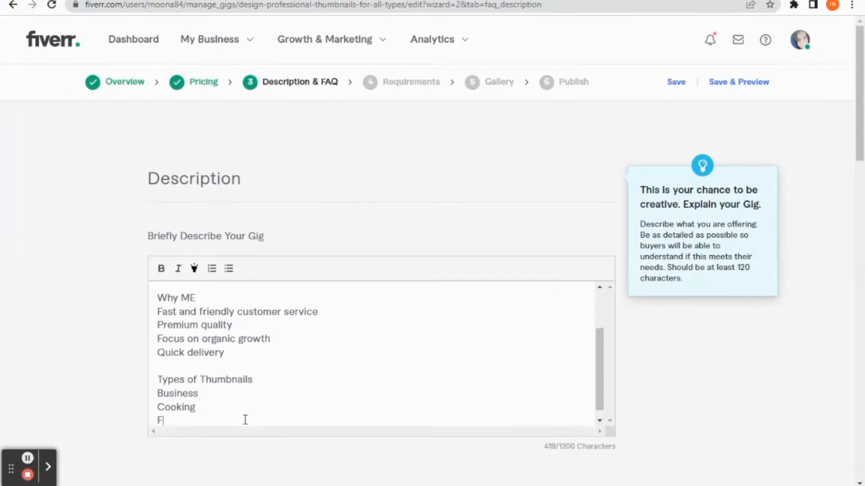
text(asjion)
key(Return)
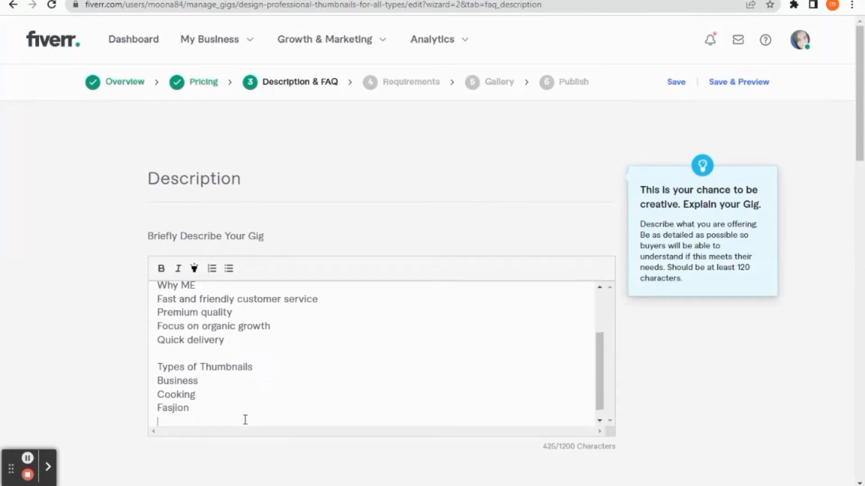
text(Vlogs)
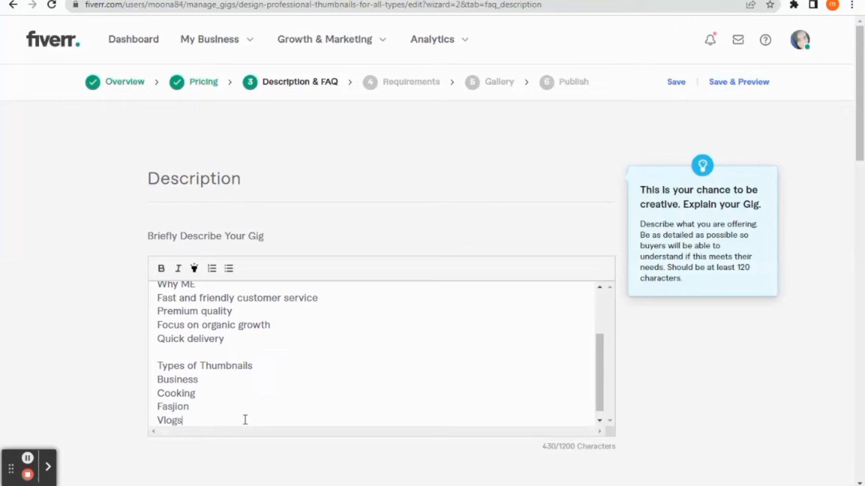
key(Return)
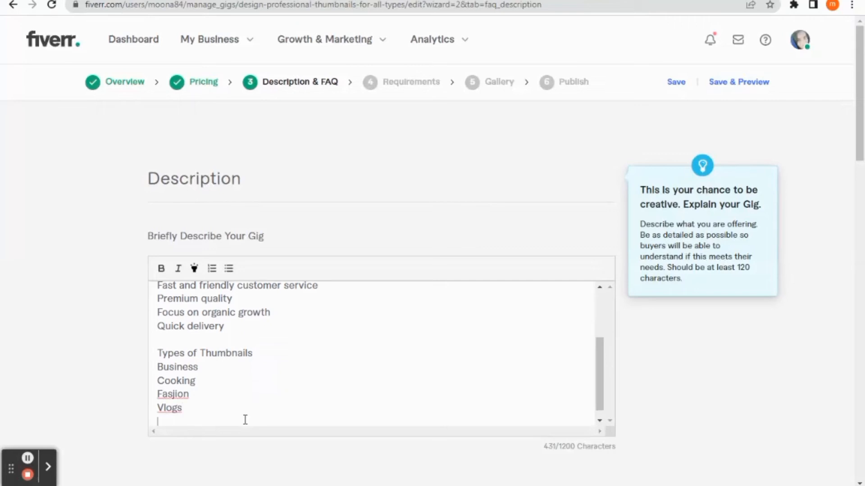
- Extend the thumbnail types list with "Sports", "Photostudio", "Tech", "Fitness" and "Lifestyles etc" on separate lines
text(Sports)
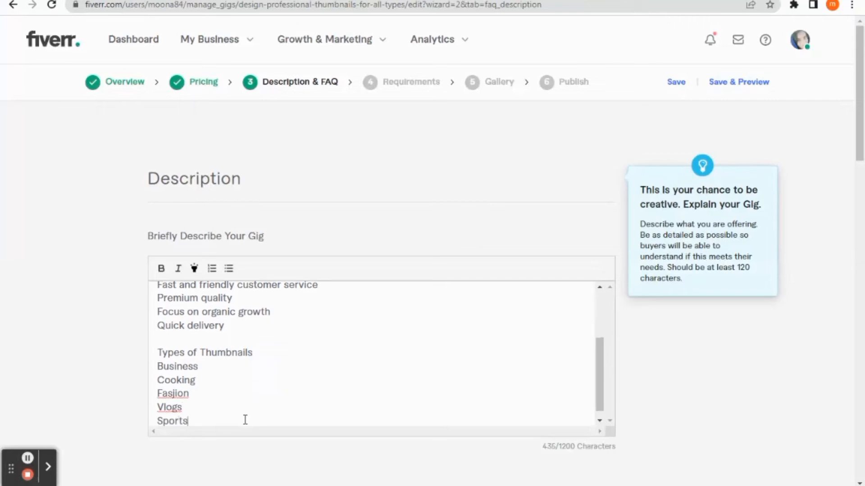
key(Return)
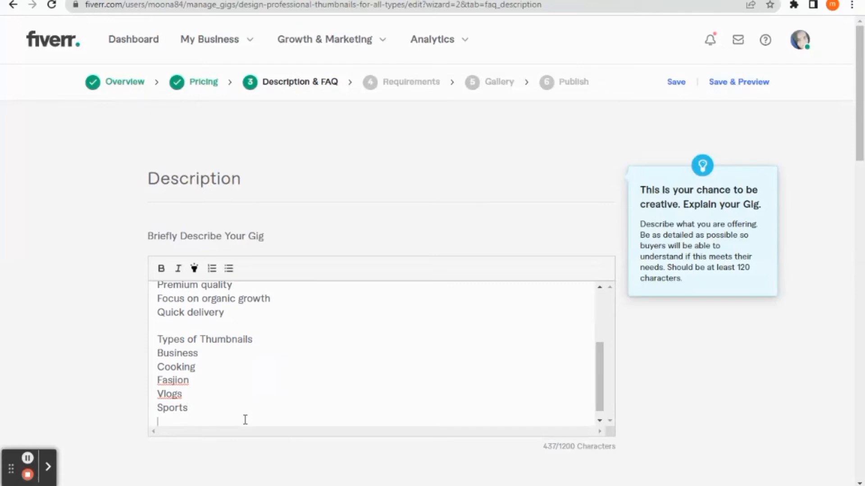
text(Photostu)
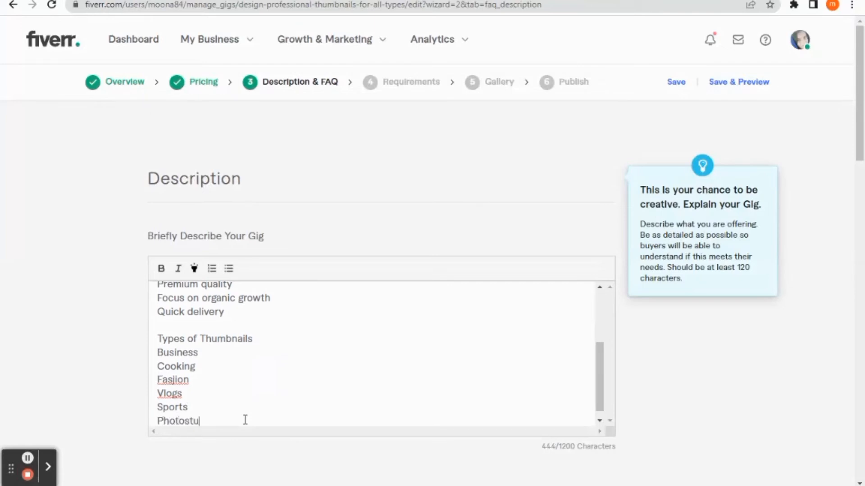
text(dio)
key(Return)
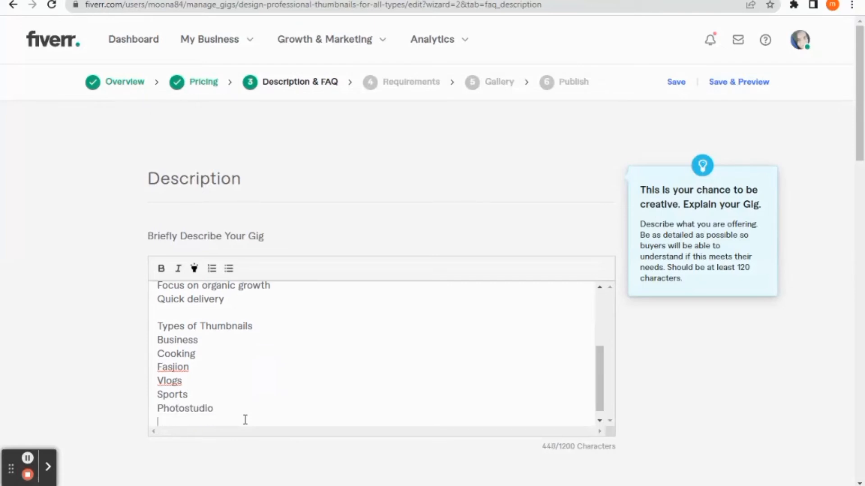
text(Tech)
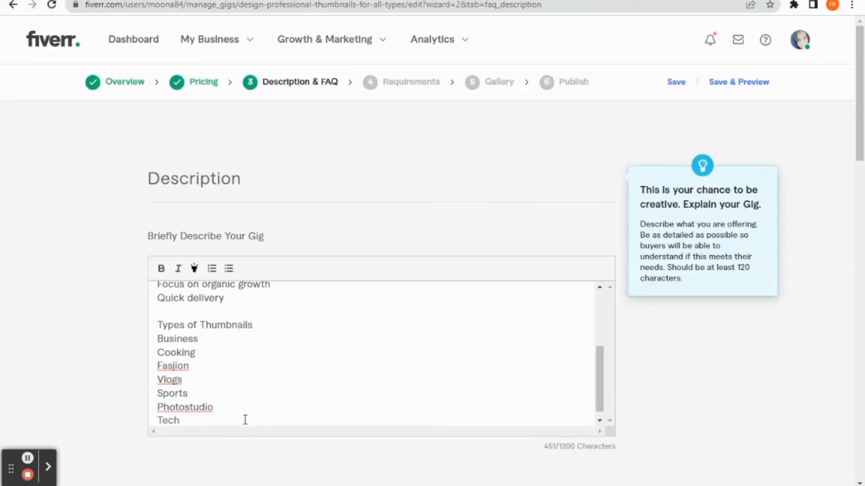
key(Return)
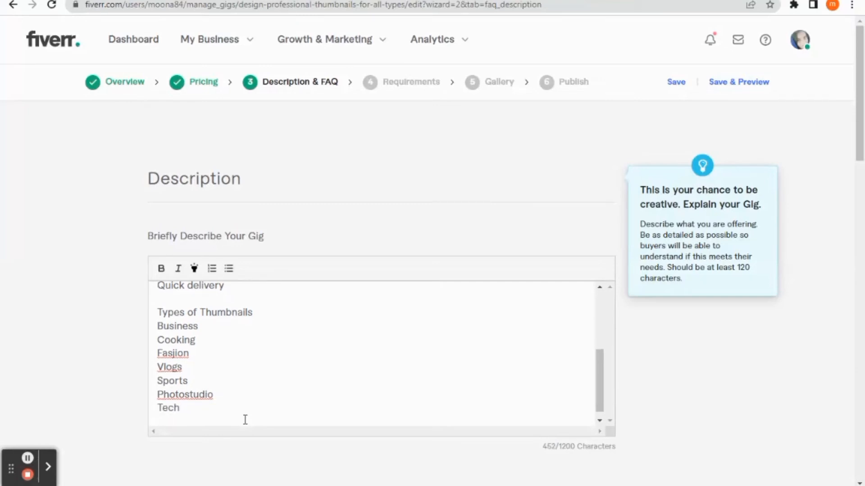
text(Fitness)
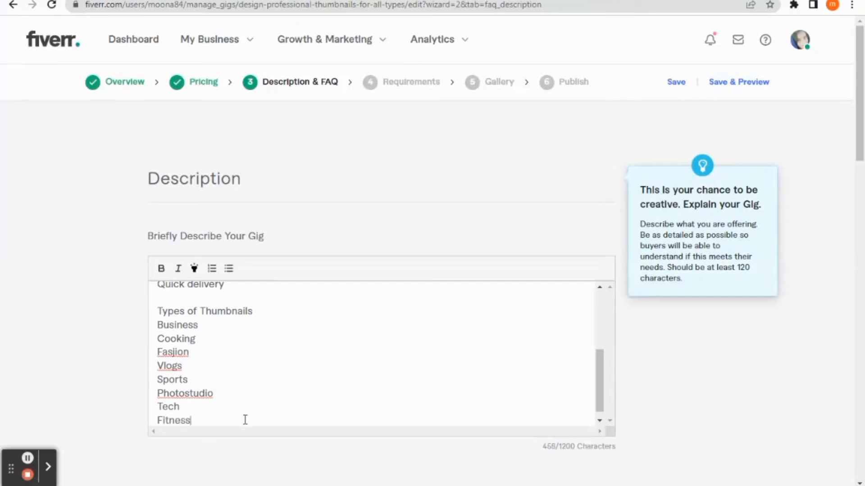
key(Return)
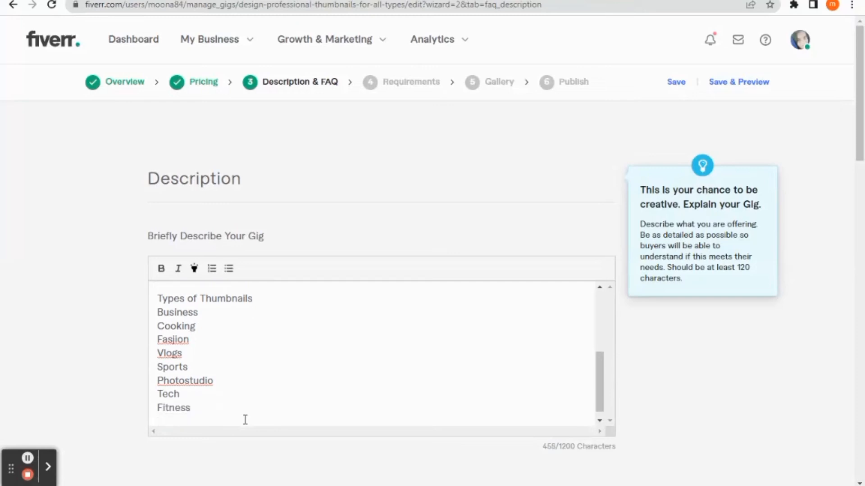
text(Life)
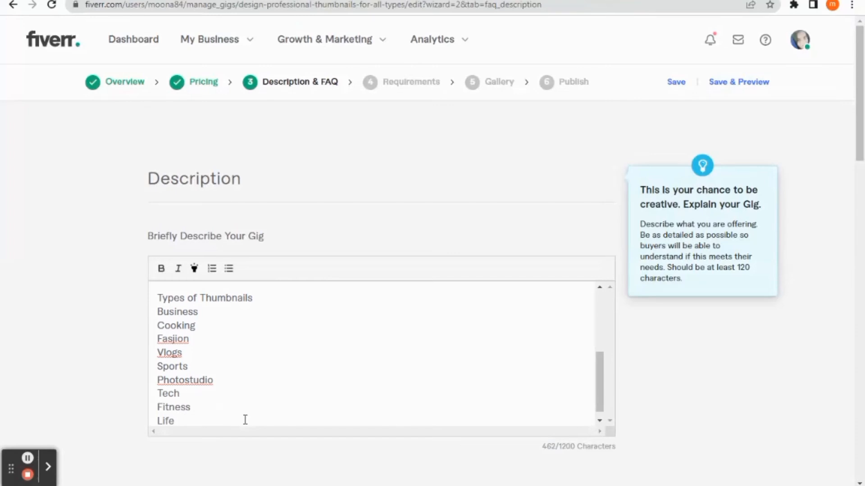
text(styles etc)
key(Return)
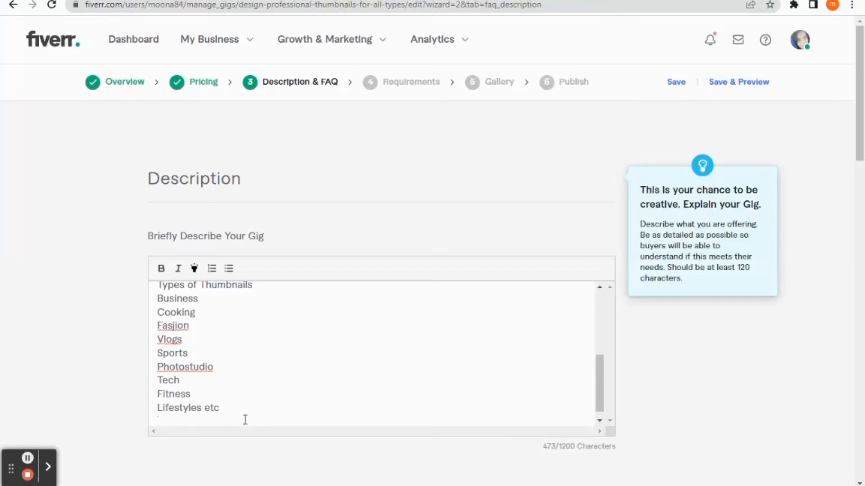
- Leave a blank line after the list and begin the closing text "So what are you waiting for? Order now and lets"
key(Return)
text(So )
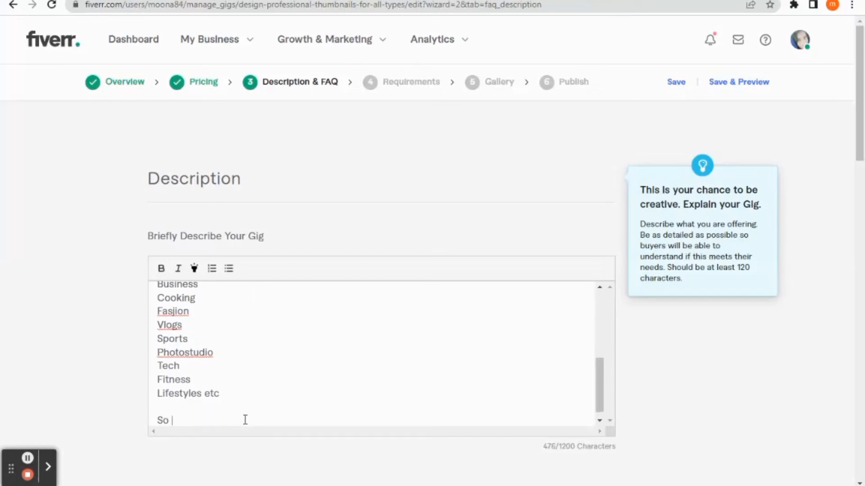
text(what are you waiting for)
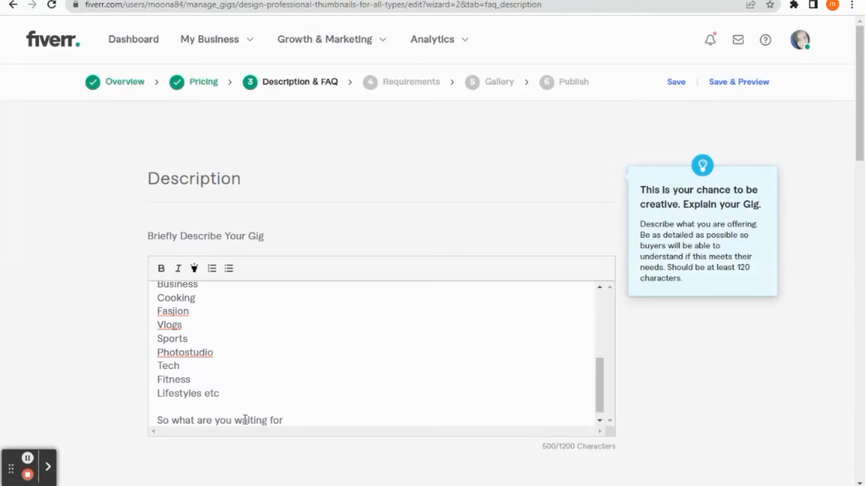
text(? Order now and lets )
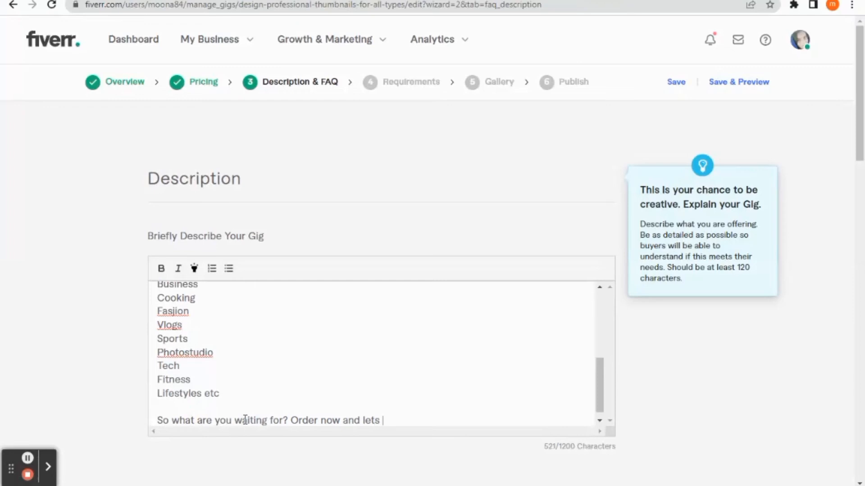
- Complete the closing sentence with "start your stuff to grow organically."
text(start your orga)
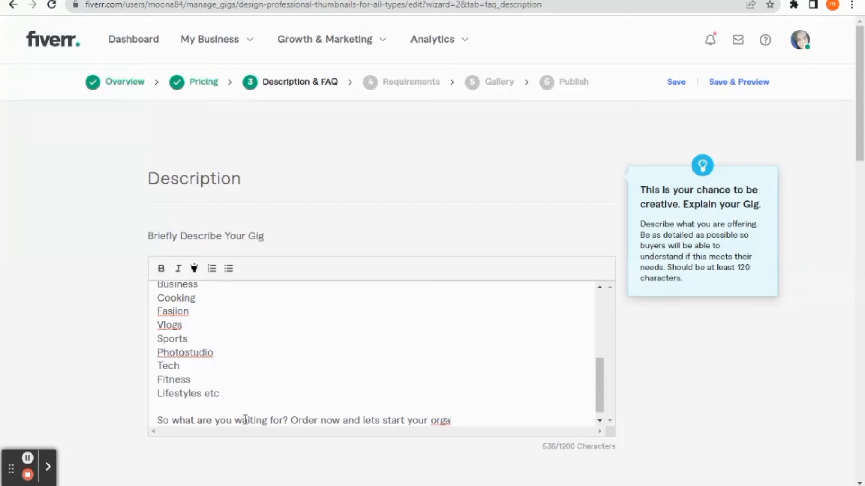
key(BackSpace)
key(BackSpace)
key(BackSpace)
key(BackSpace)
key(BackSpace)
key(BackSpace)
text(r )
text(growth)
key(BackSpace)
key(BackSpace)
key(BackSpace)
key(BackSpace)
key(BackSpace)
key(BackSpace)
text(stuff)
text( to gr)
text(ow )
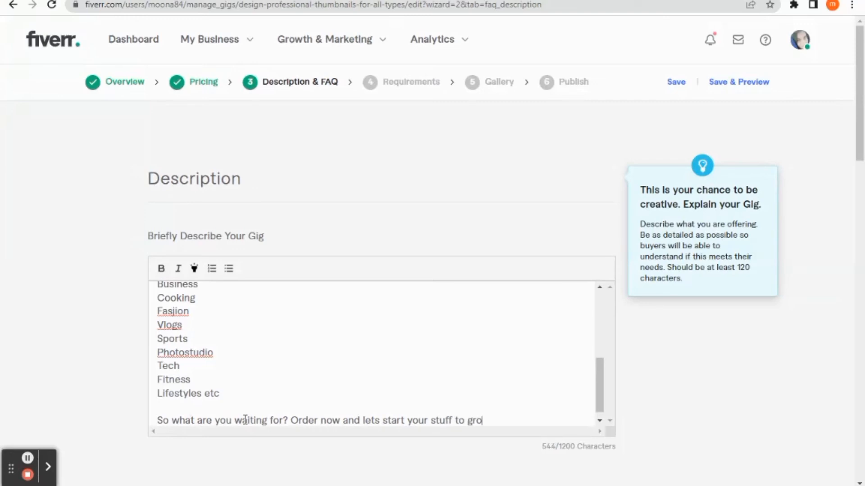
text(organically)
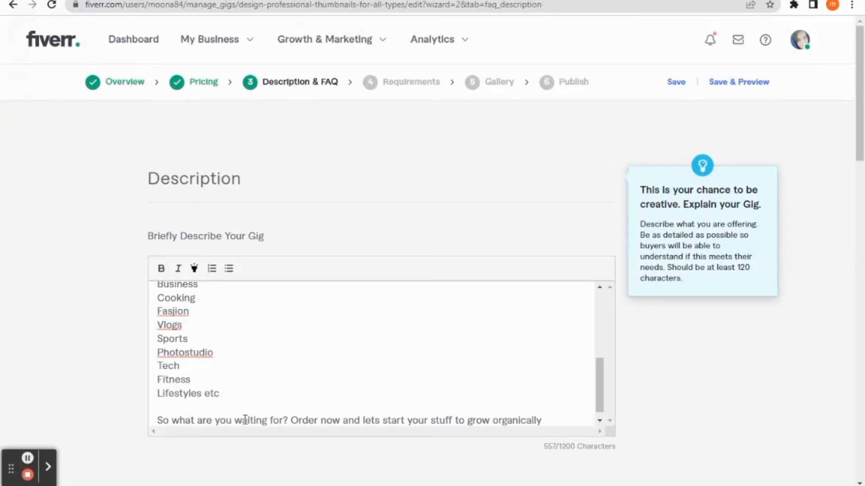
text(.)
- Leave a blank line and sign off the description with "Best regards" and the seller's name on the line below
key(Return)
key(Return)
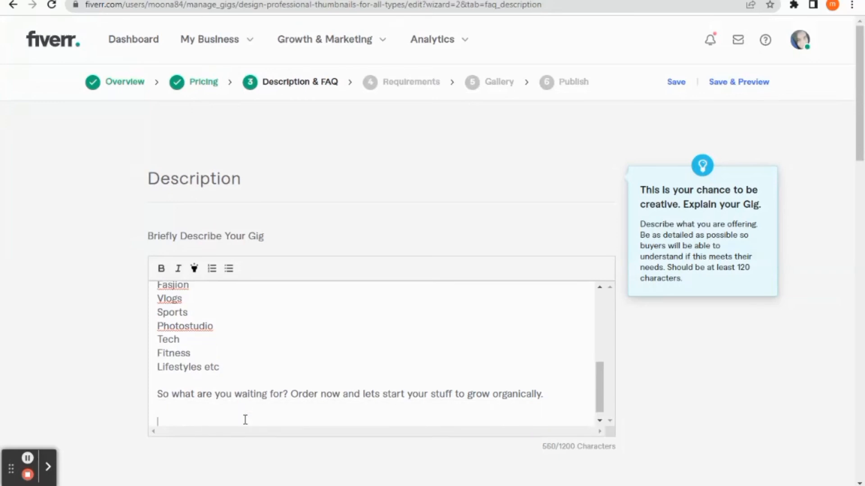
text(Best)
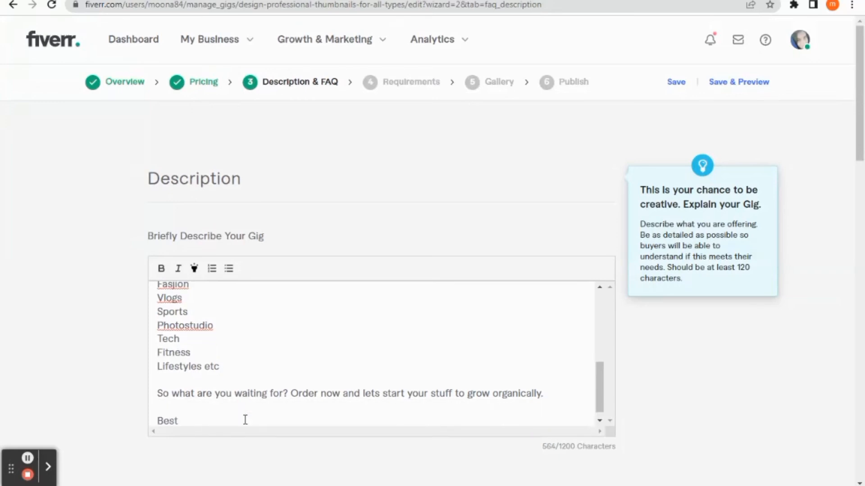
text( regards)
key(Return)
text(Moo)
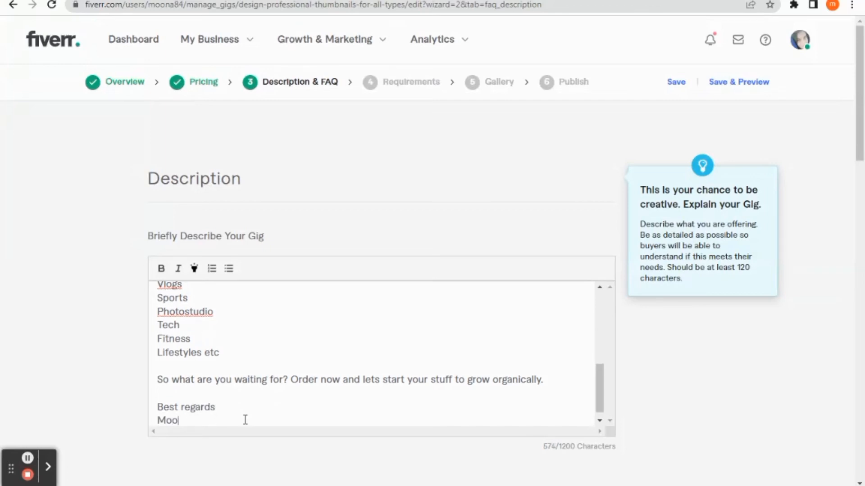
text(na)
- Correct the spelling of "Fasjion" to "Fashion" and "Photostudio" to "Photo studio" in the thumbnail types list, leaving "Vlogs" as written
click(859, 130)
mouse_move(860, 129)
mouse_down()
mouse_move(855, 175)
mouse_move(853, 141)
mouse_up()
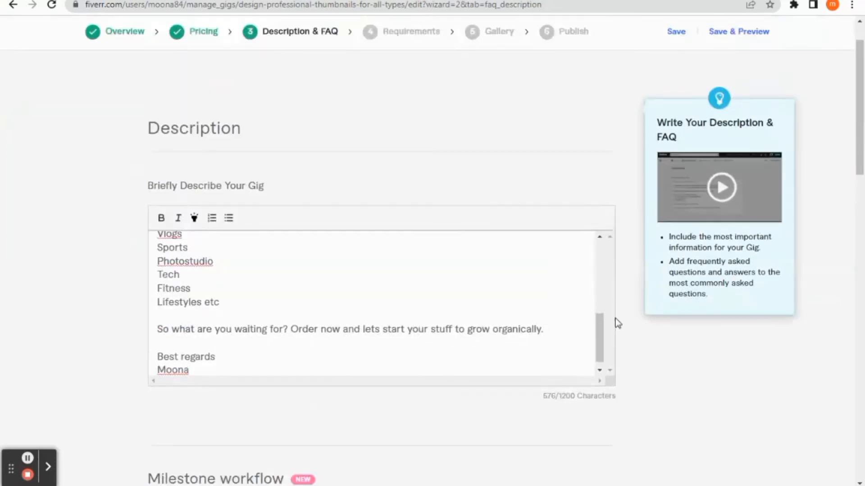
click(601, 345)
drag(600, 343, 599, 320)
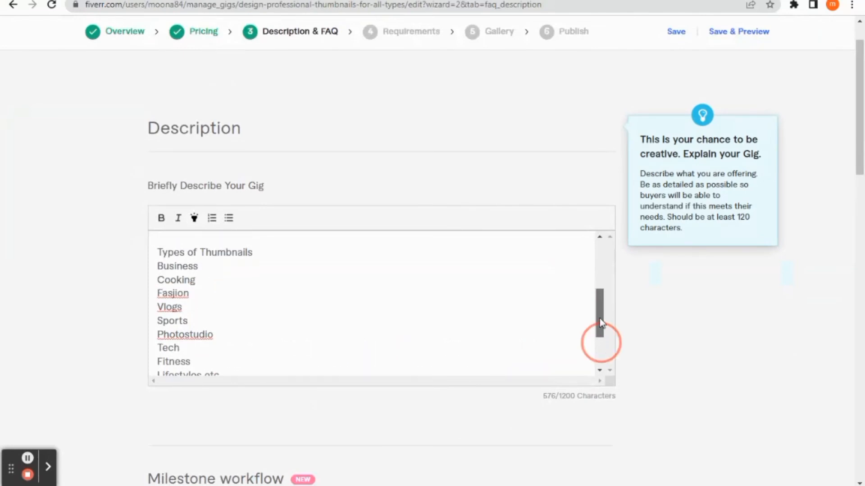
right_click(171, 295)
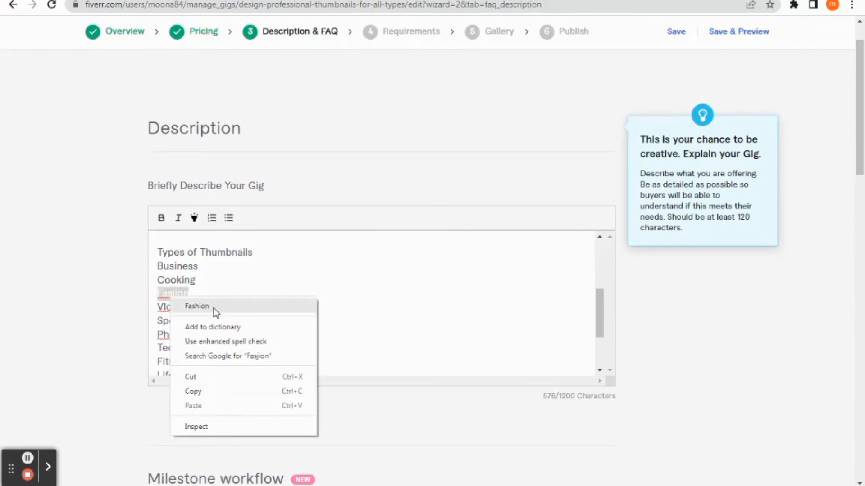
click(213, 308)
right_click(172, 311)
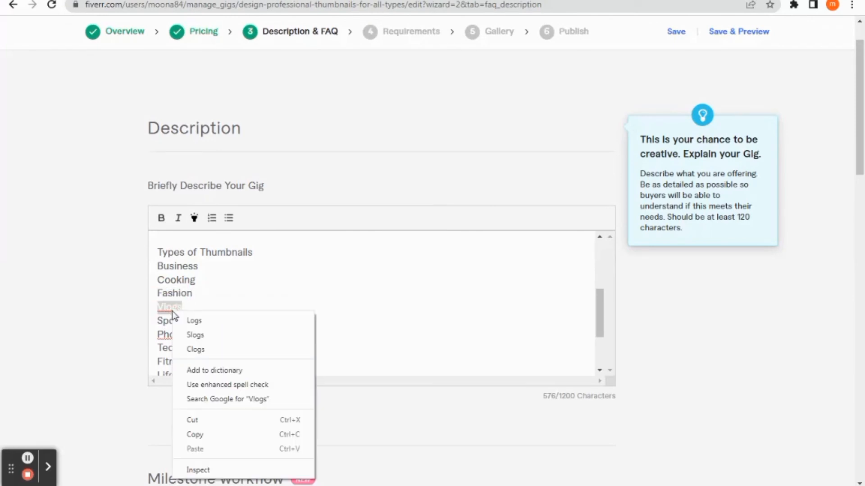
click(319, 294)
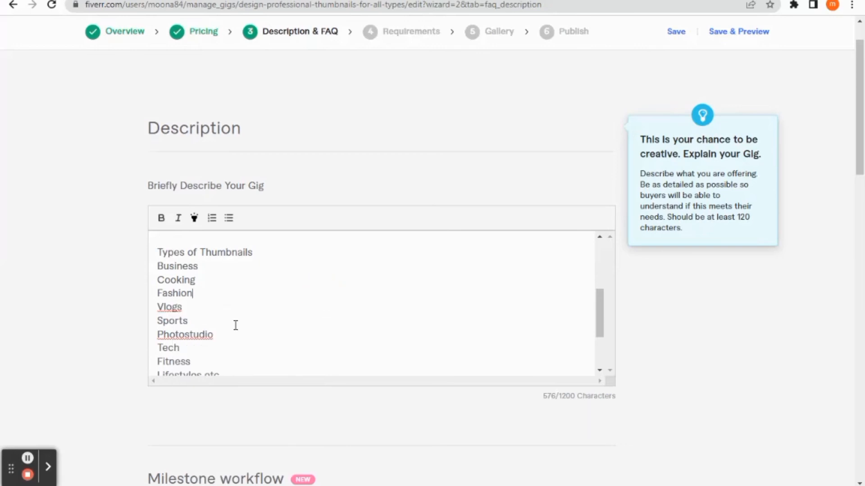
right_click(182, 339)
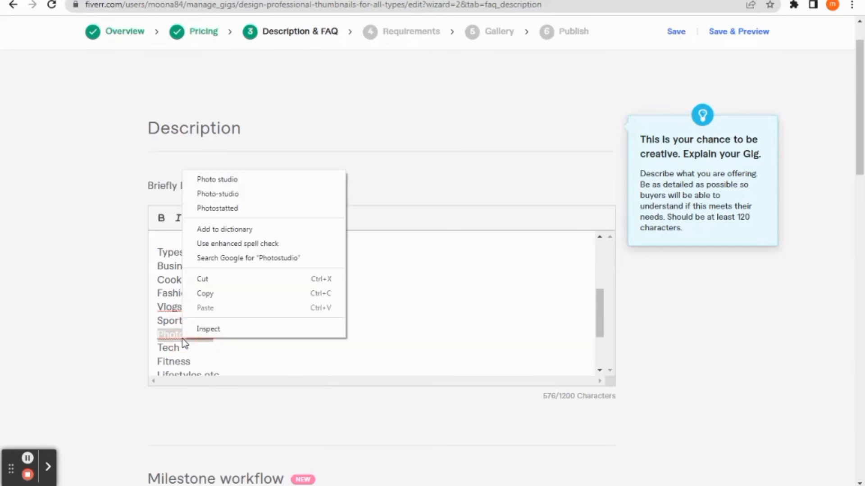
click(238, 180)
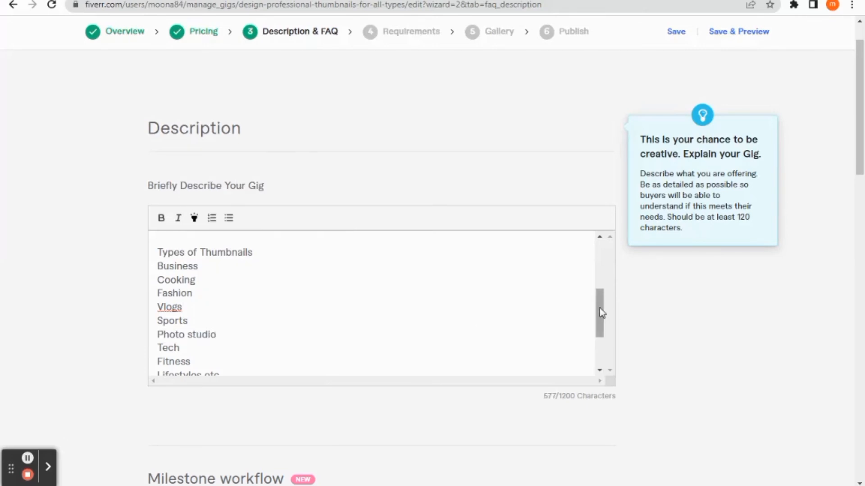
- Start a new FAQ entry with the question "what kind of thumbnails are you designing?"
drag(599, 308, 598, 364)
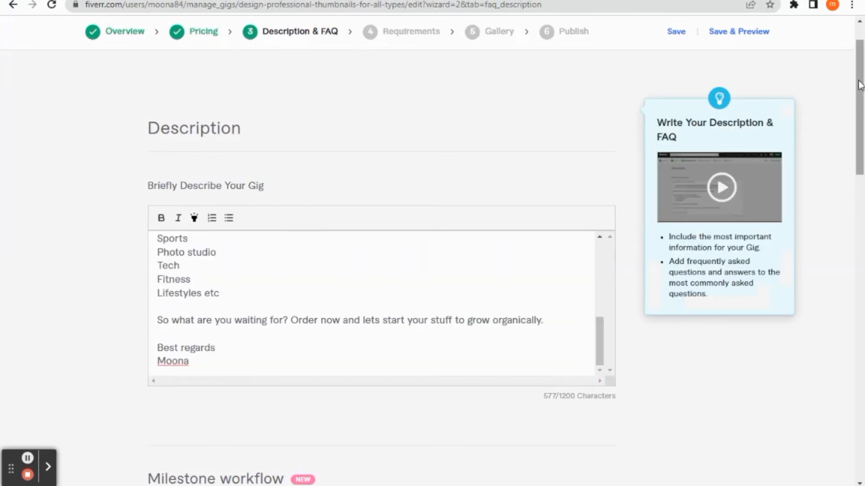
drag(860, 86, 863, 296)
mouse_move(601, 174)
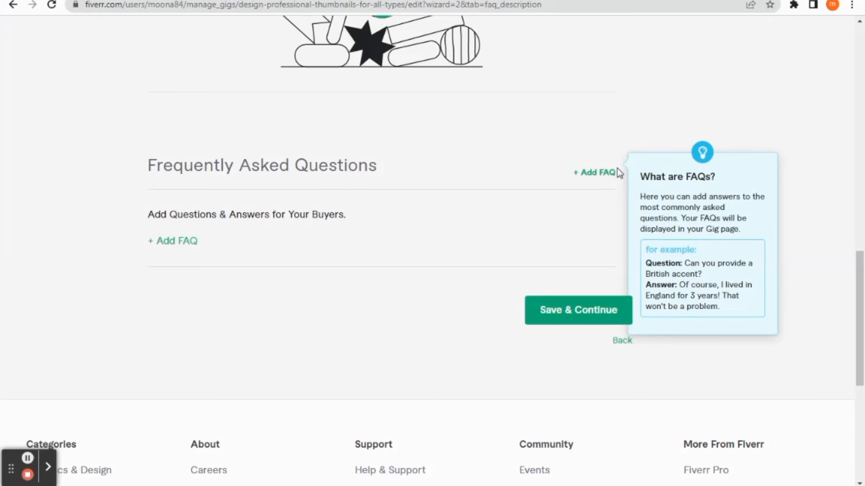
click(177, 243)
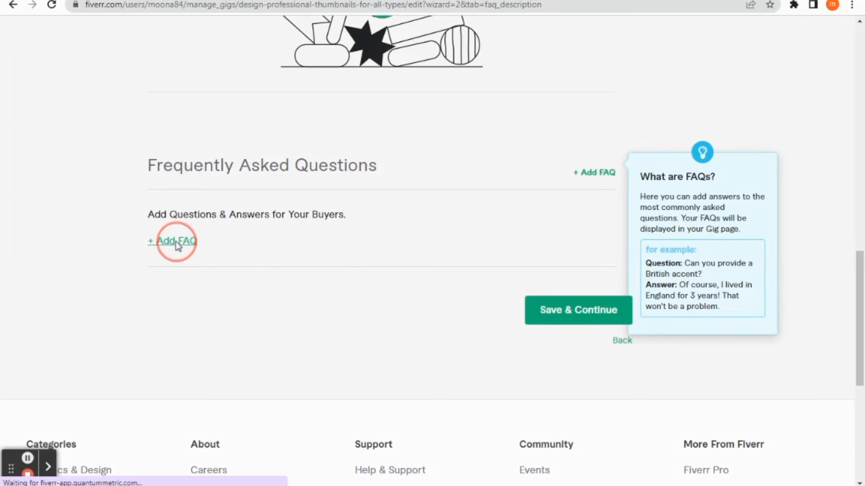
click(189, 255)
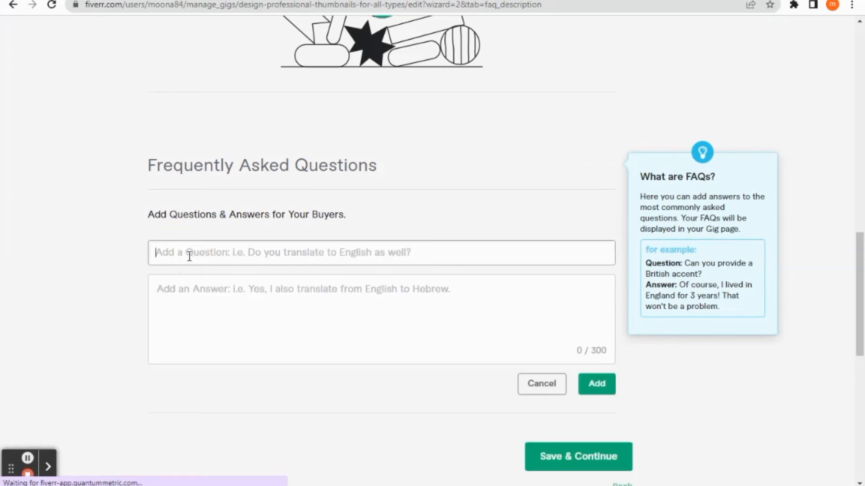
text(what)
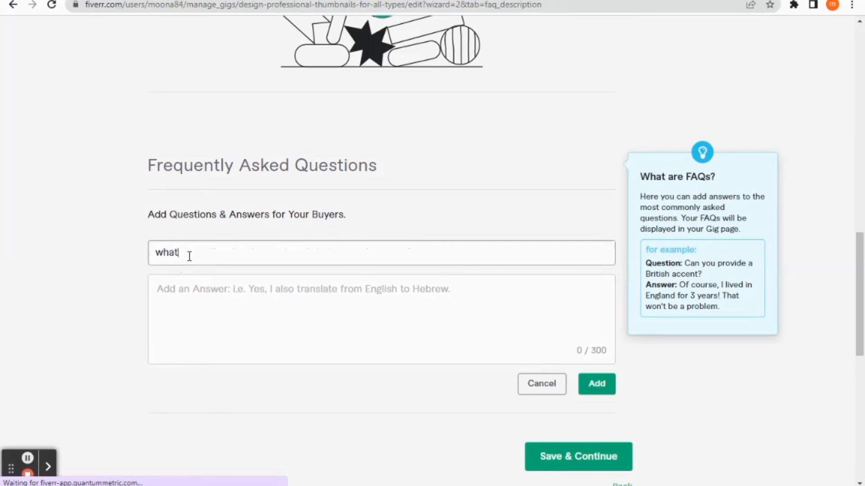
text( kind of thumbnails)
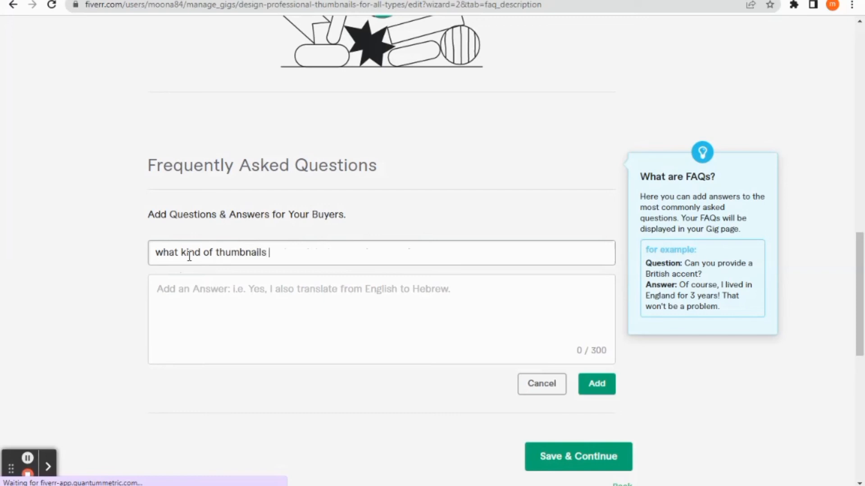
text( are you designing)
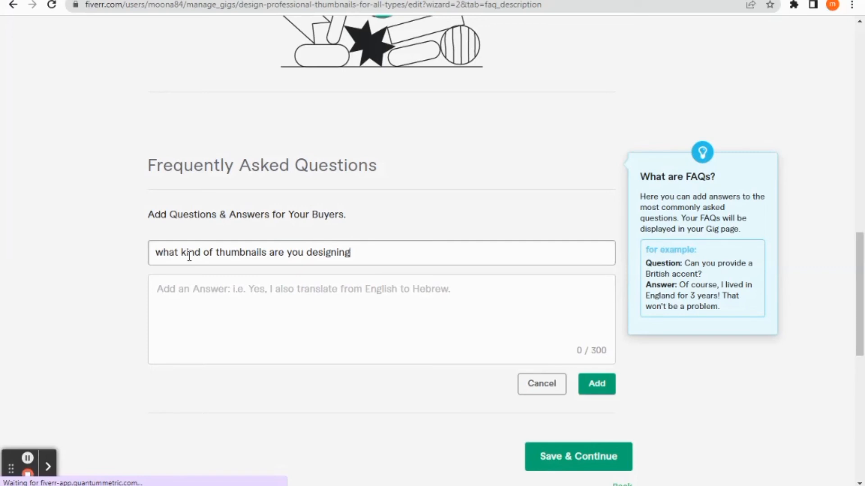
text(?)
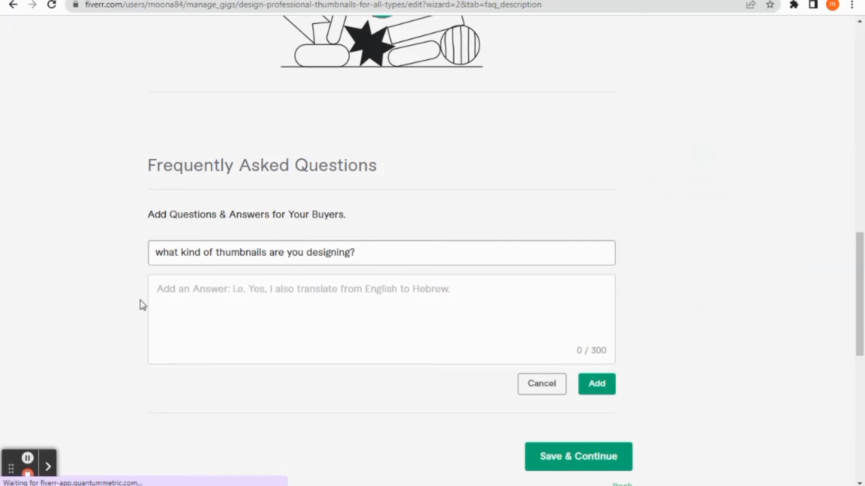
- Answer the FAQ with "I can design all kinds of thumbnails as per clients requirement.", add it, and save to continue to the requirements
click(188, 287)
text(A)
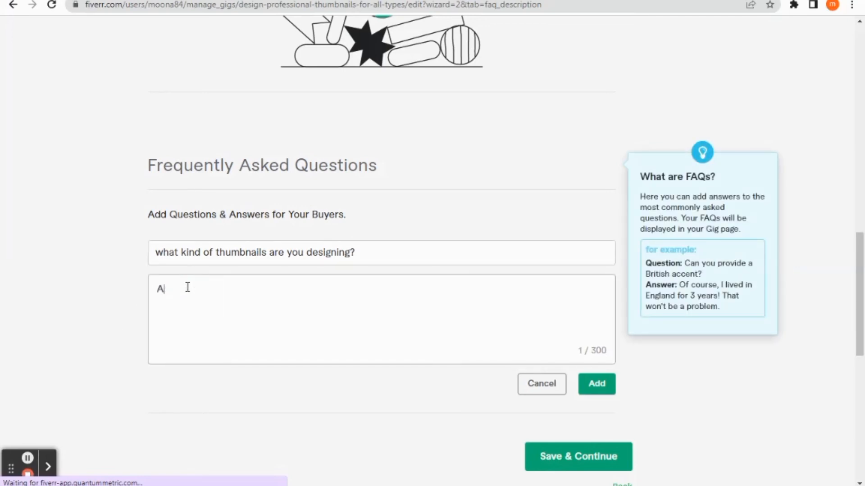
key(BackSpace)
text(I can design all kind)
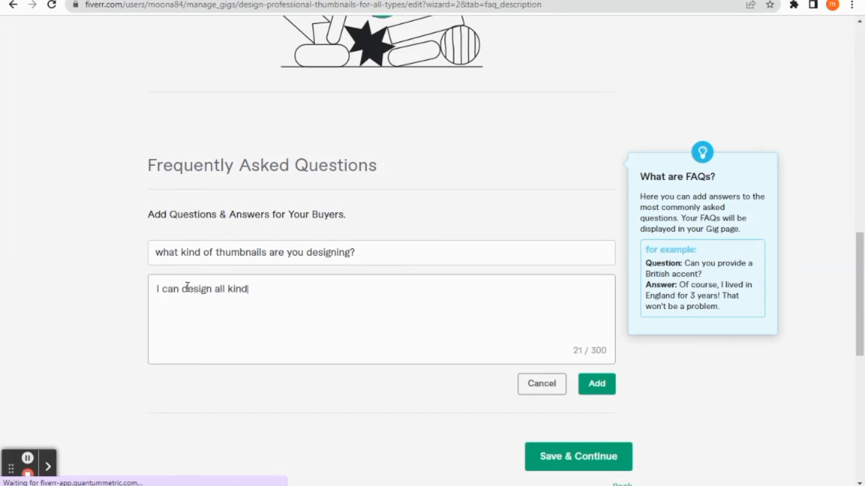
text(s of thumbnails)
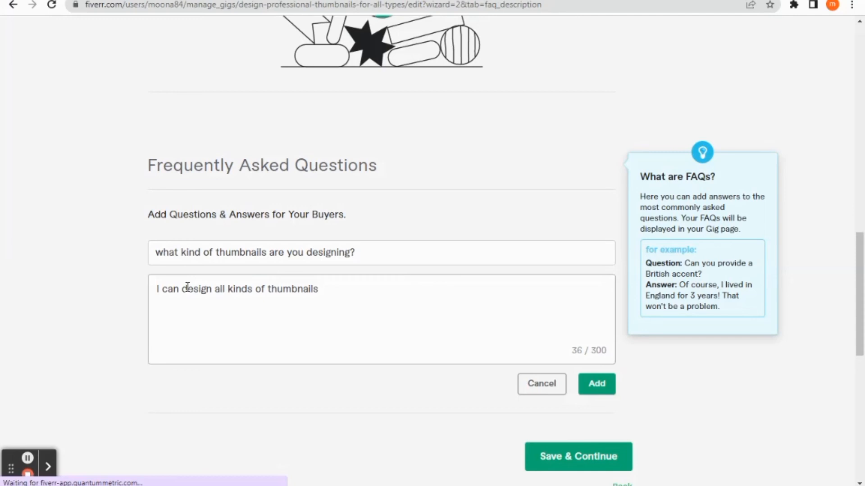
text(as per clients )
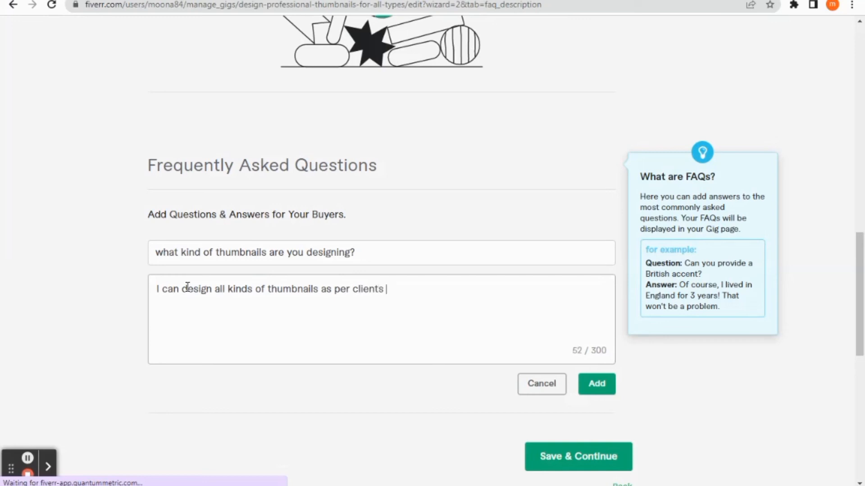
text(requirement)
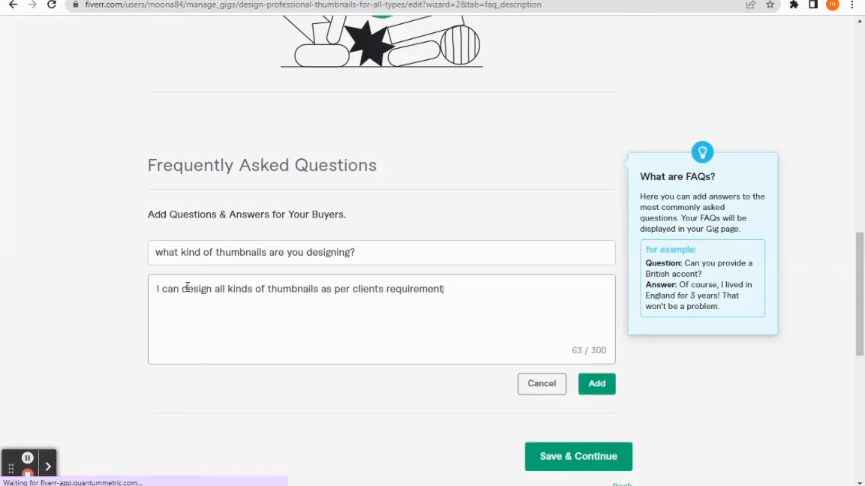
text(.)
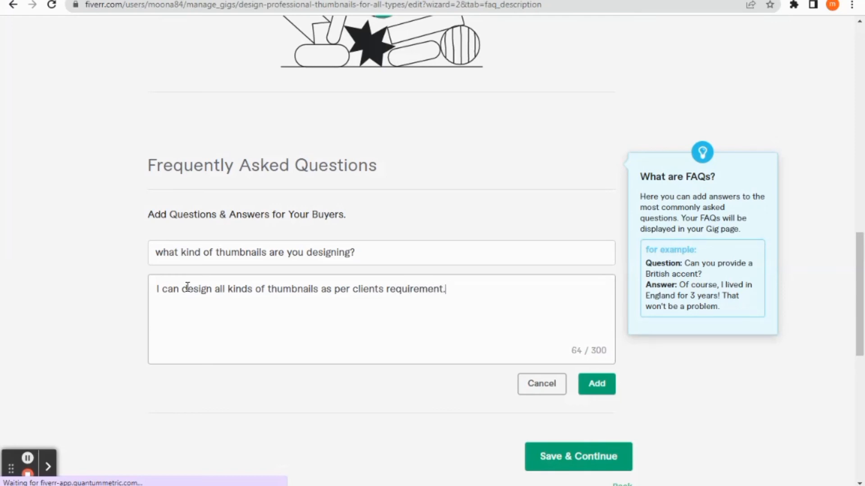
click(590, 386)
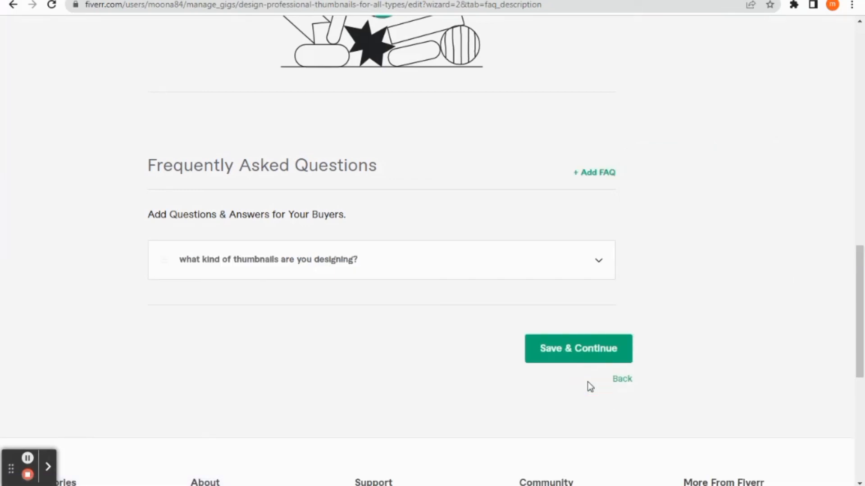
click(581, 354)
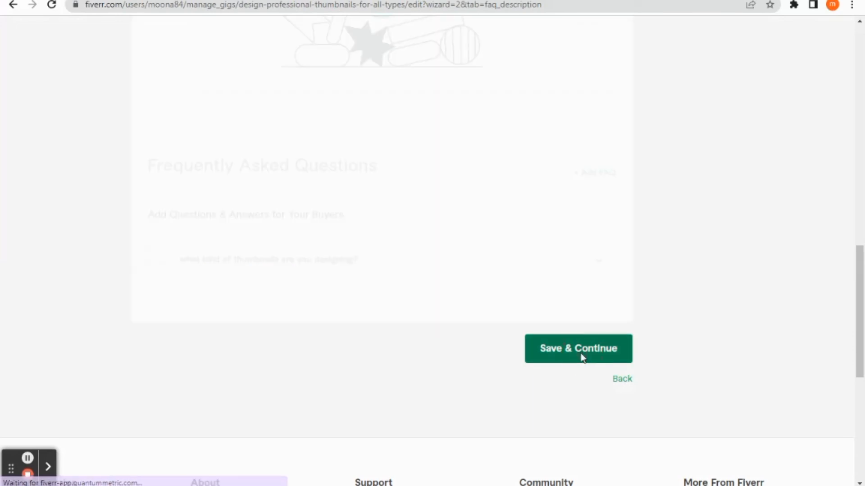
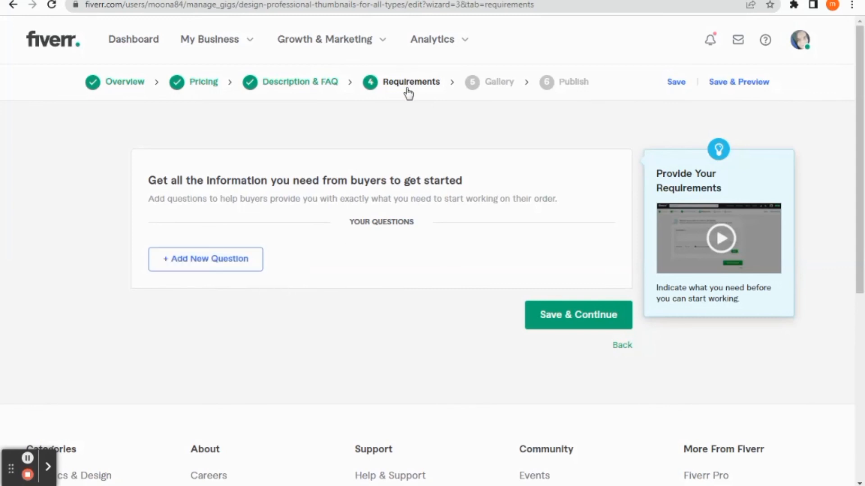
- Start a new buyer question reading "Do you have any preference in designing your thumbnail like colour,text,image,logo etc."
click(214, 265)
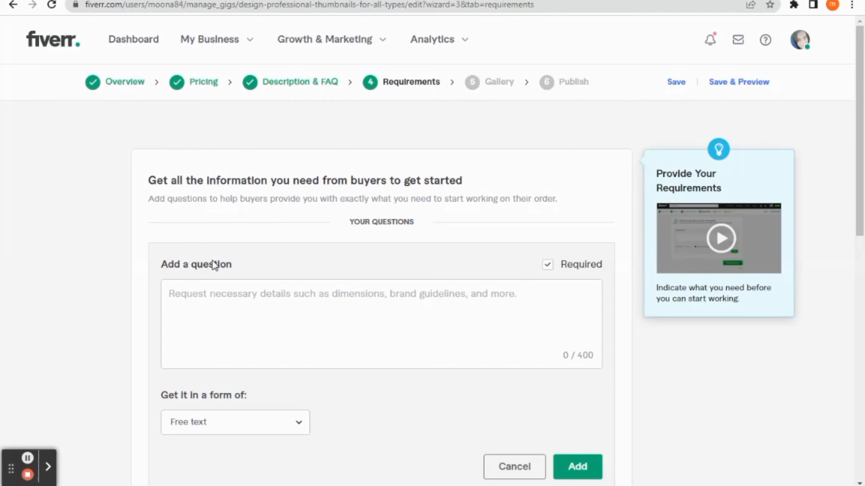
click(209, 304)
text(Do)
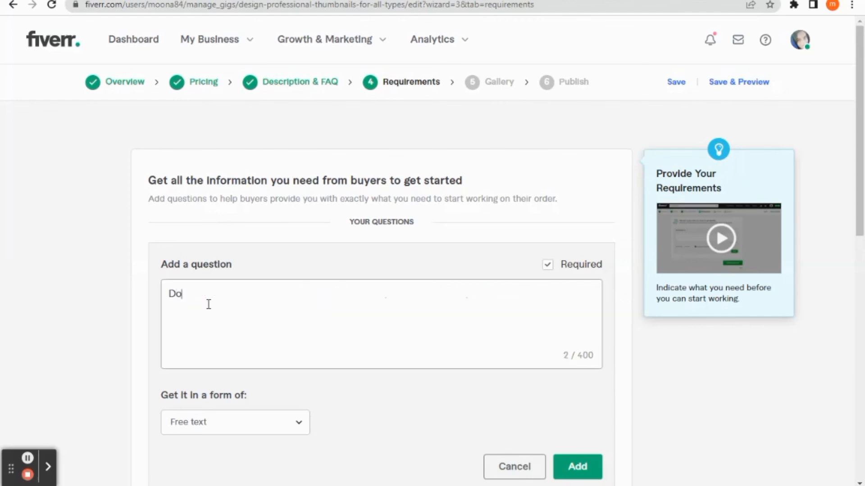
text( you have any preference)
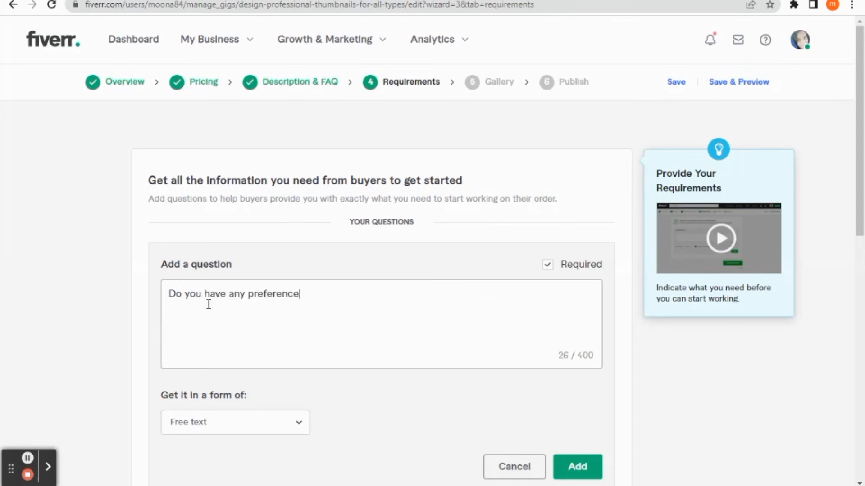
text( in designing )
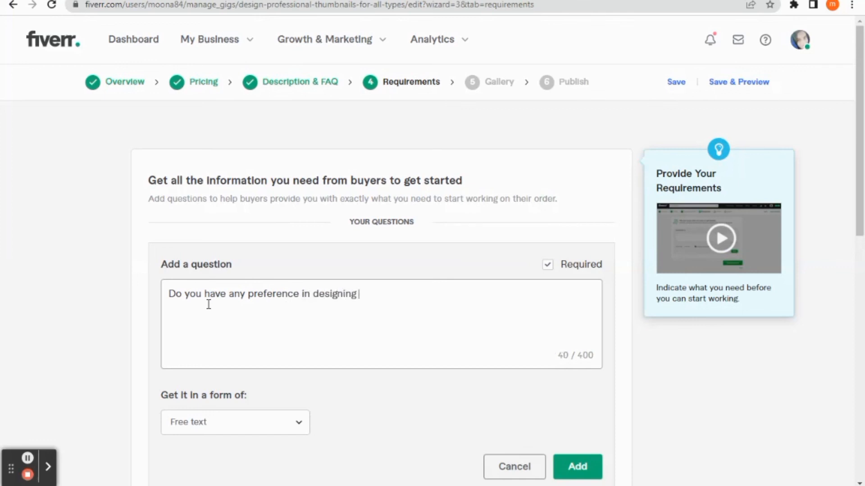
text(yo)
text(ur thumbnail)
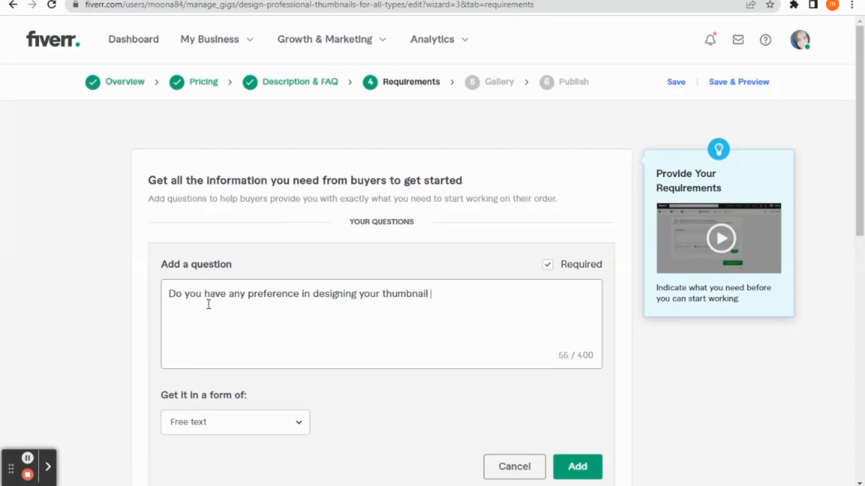
text( like colour,te)
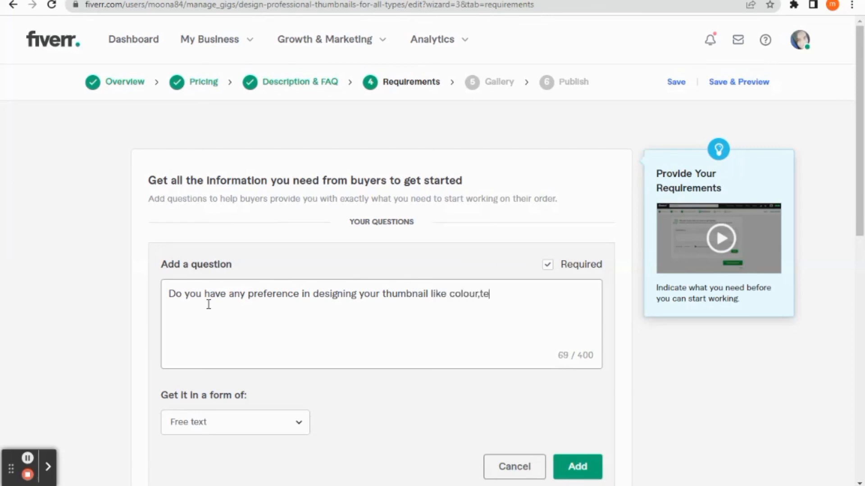
text(xt,image)
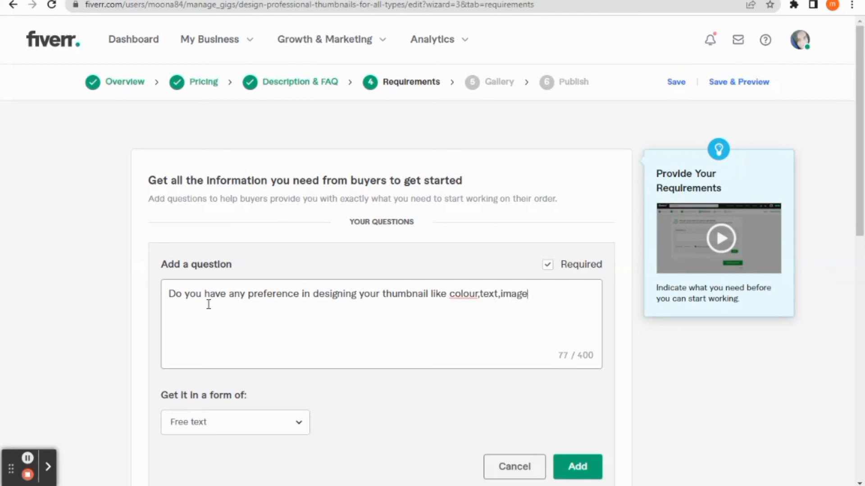
text(,logo etc.)
- Finish the question with "then please share your all requirements before placing an order.", add it as free text, and save to continue to the gallery
text(then )
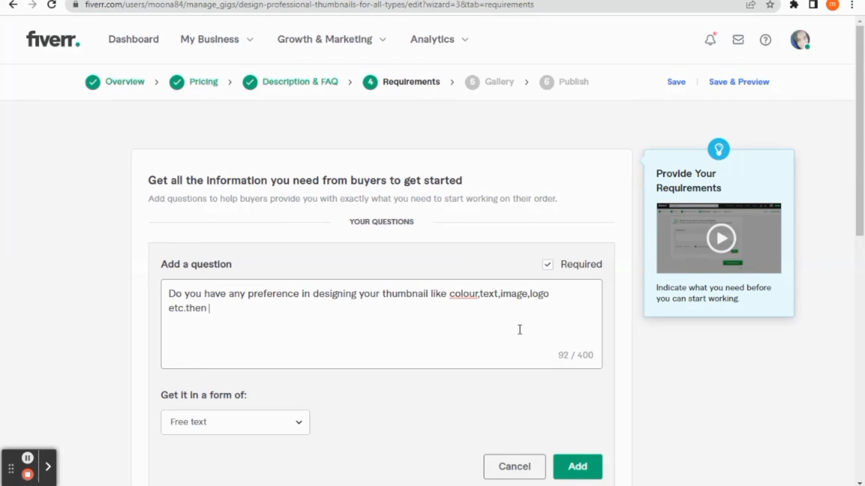
text(please share y)
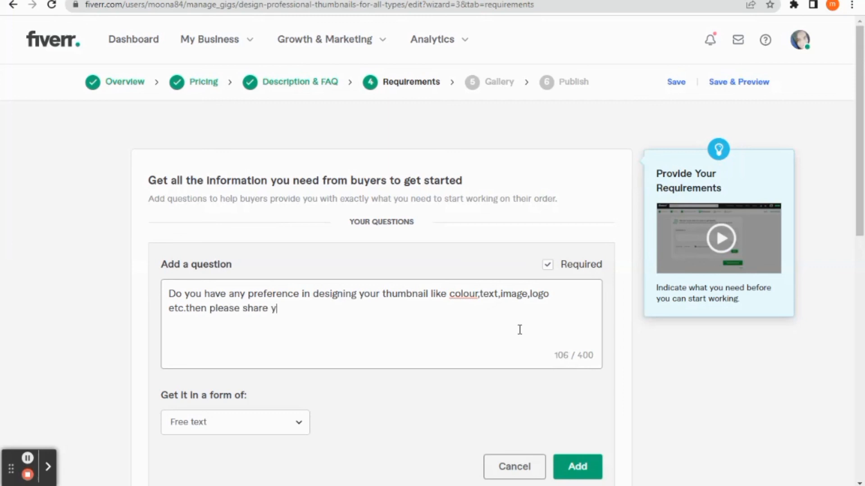
text(our all requirements)
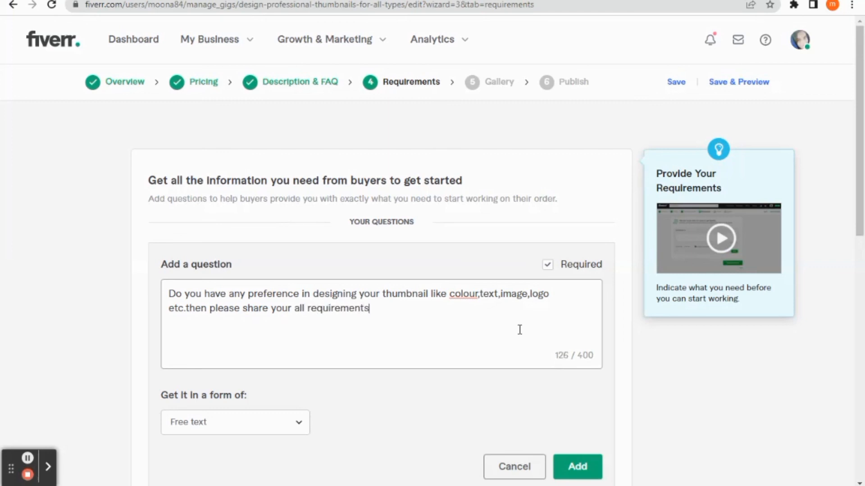
text( before placing an order)
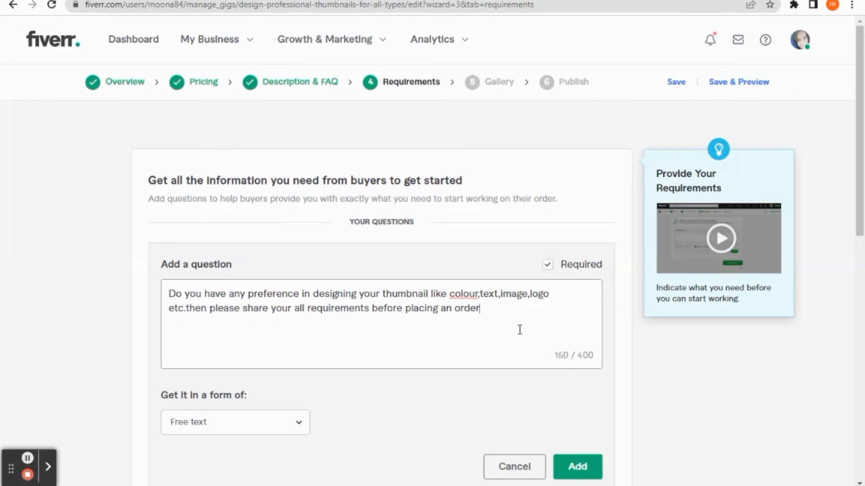
text(.)
click(579, 468)
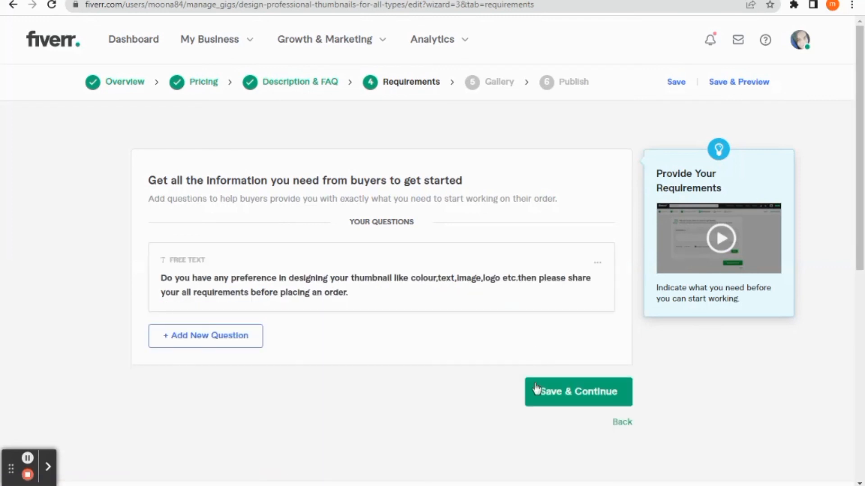
click(558, 390)
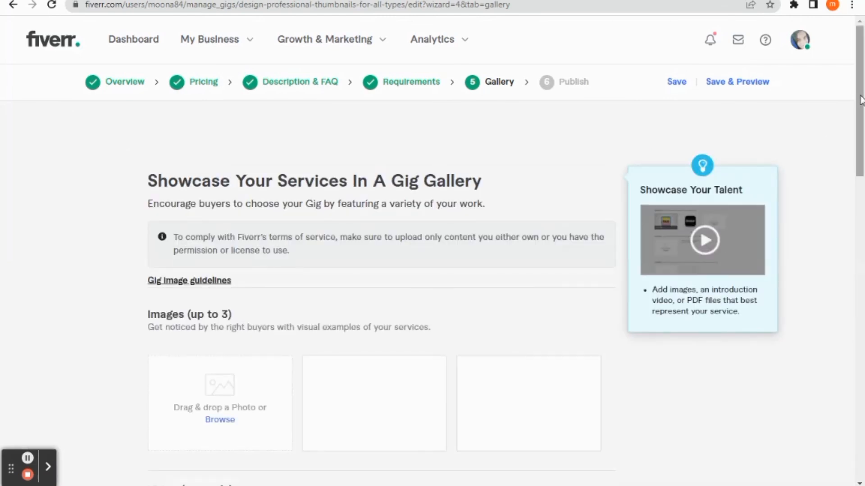
- Upload the thumbgig image from the thumbnails folder on the Desktop as the gig gallery's first image
drag(860, 99, 861, 159)
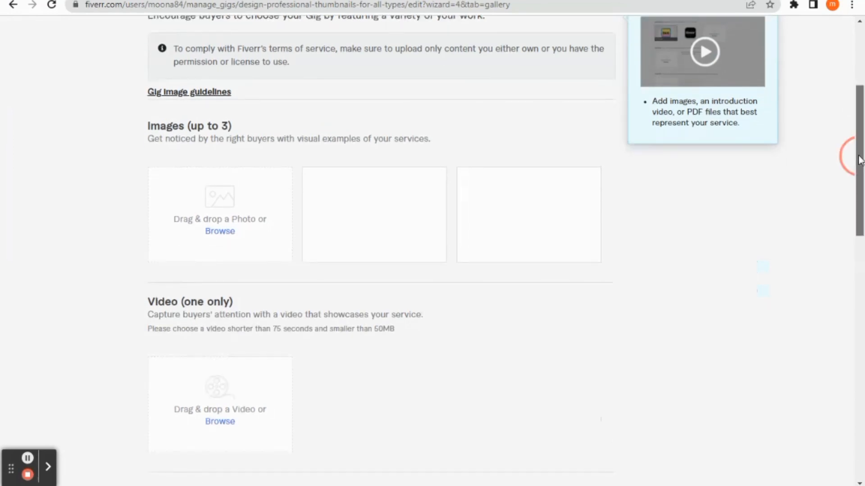
scroll(860, 160, up, 4)
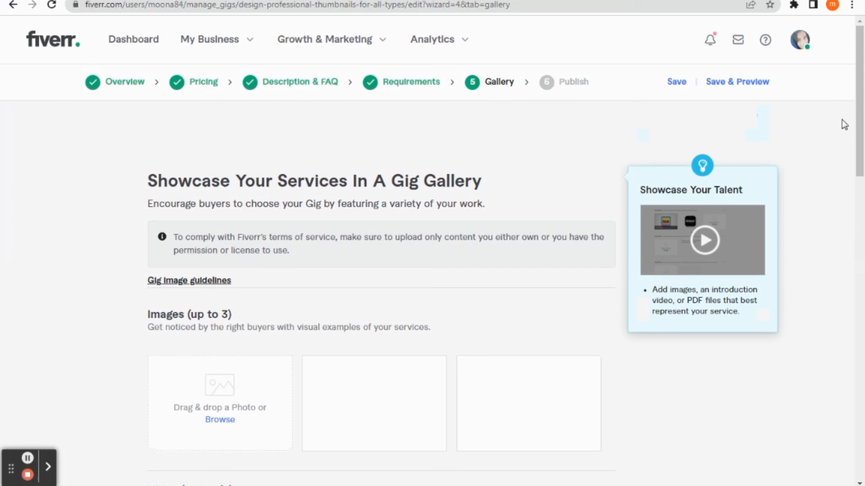
drag(861, 81, 861, 155)
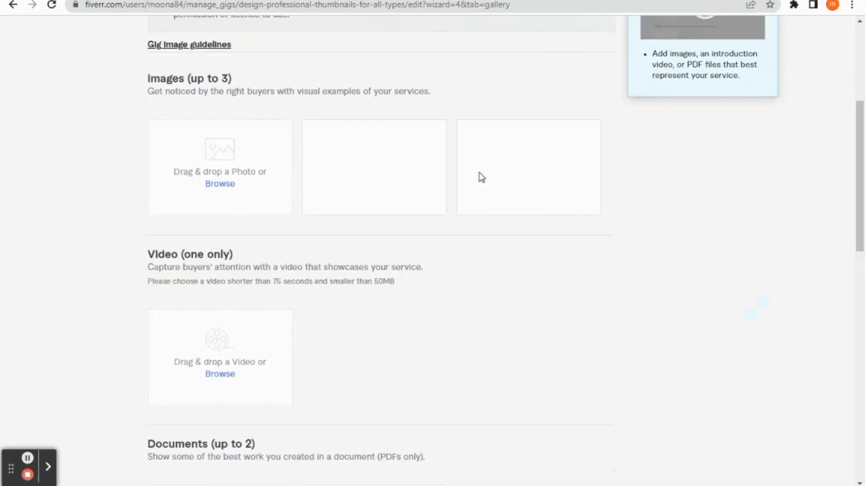
click(220, 184)
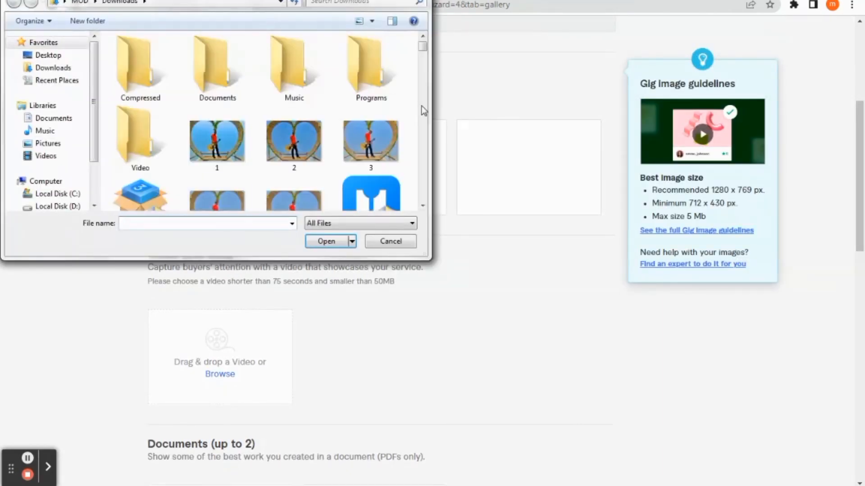
click(47, 59)
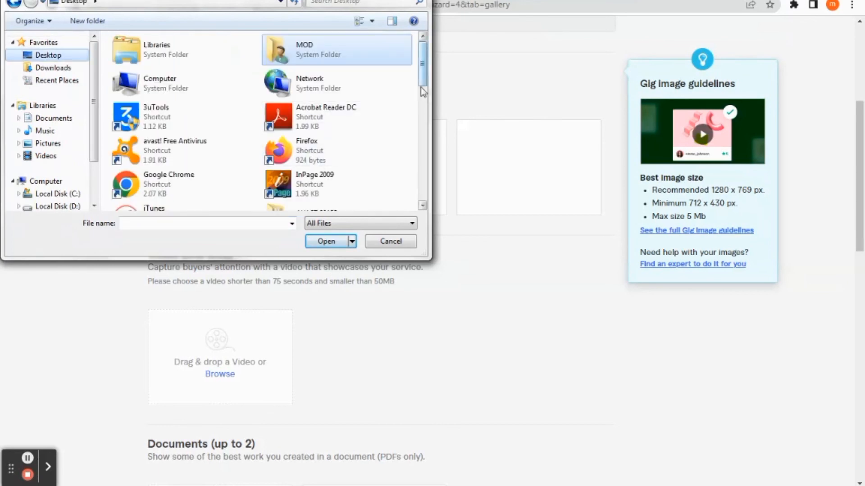
drag(423, 79, 428, 143)
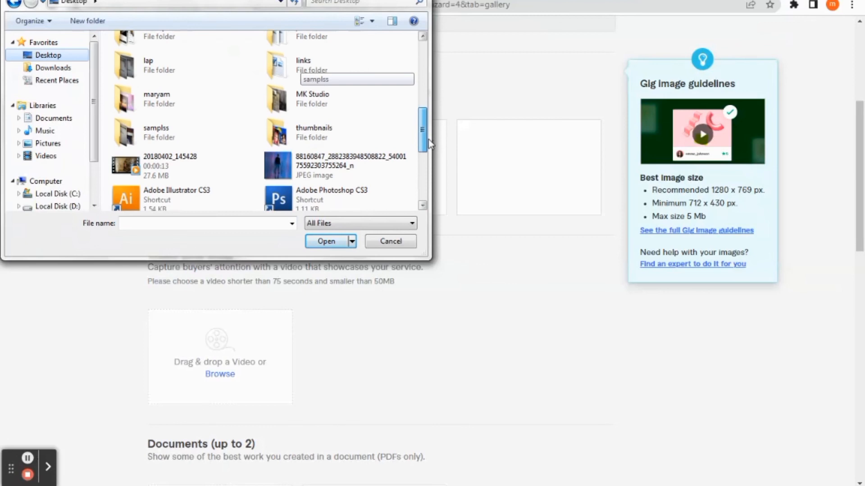
double_click(290, 136)
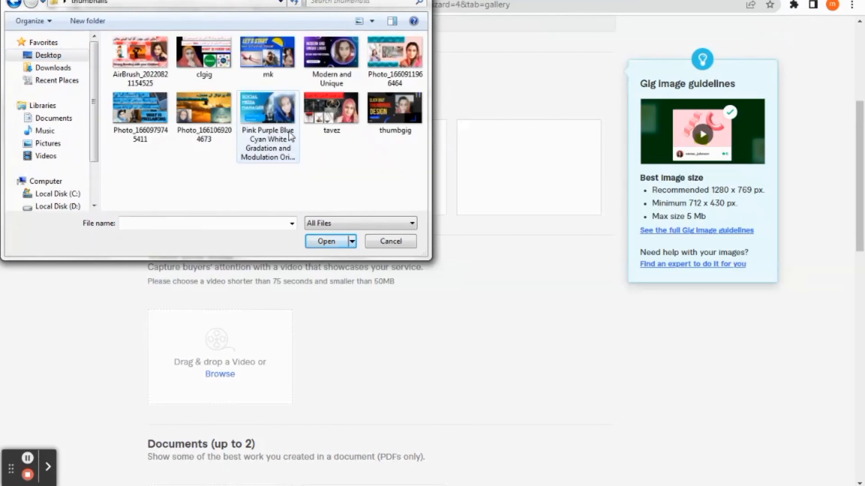
double_click(390, 112)
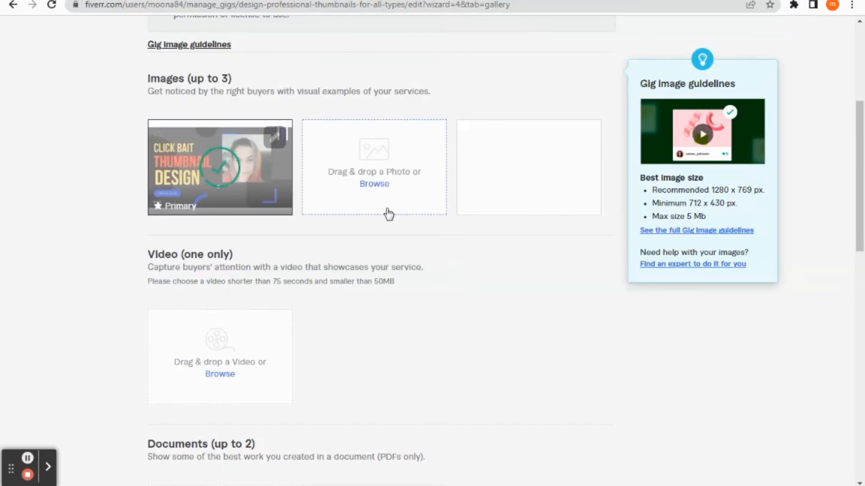
- Add the clgig and mk images from the thumbnails folder as the gallery's second and third images
click(370, 185)
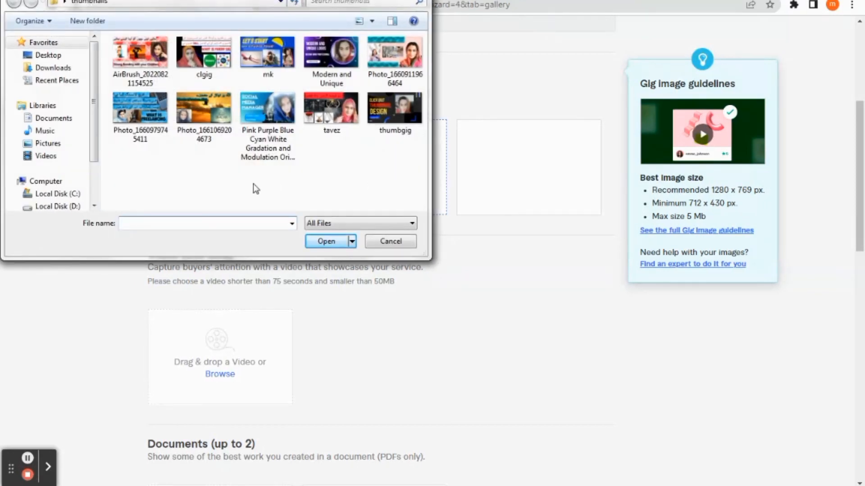
double_click(206, 45)
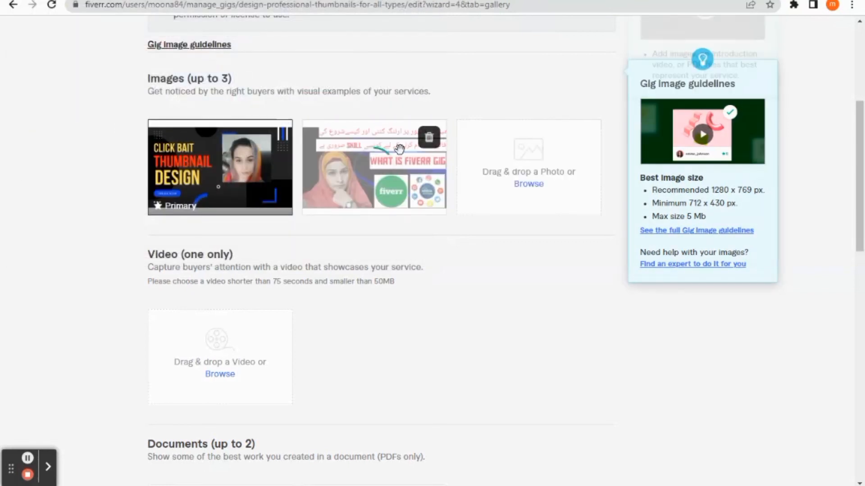
click(525, 185)
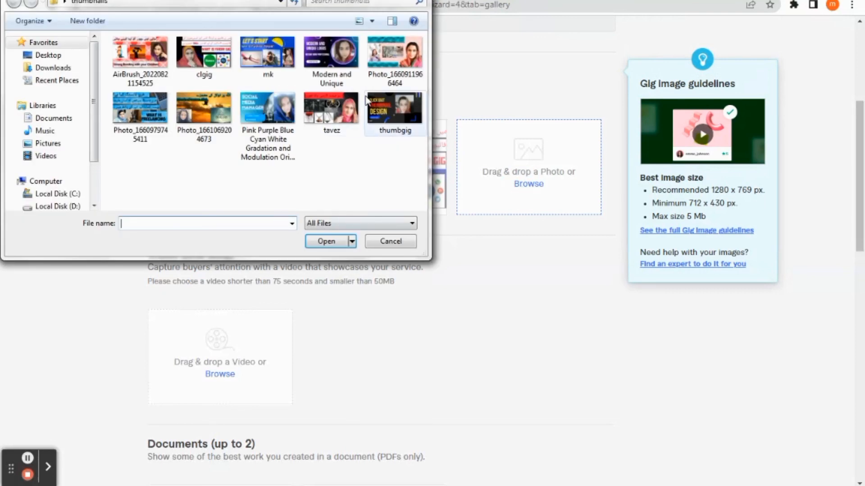
double_click(267, 59)
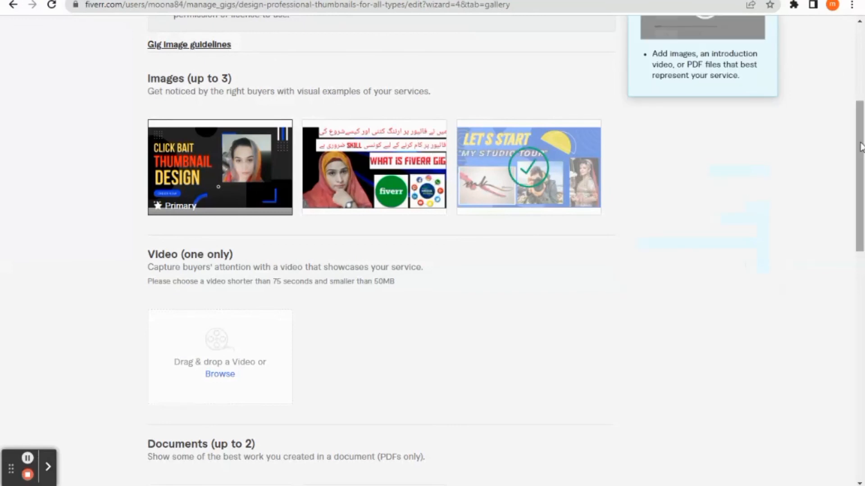
- Accept the declaration that the materials are self-created and follow the Terms of Service, and save the gallery to continue
drag(860, 146, 862, 221)
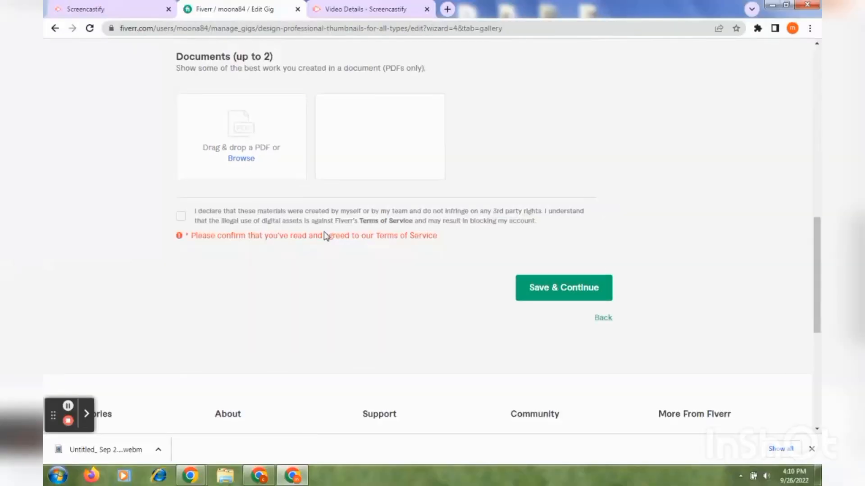
click(182, 217)
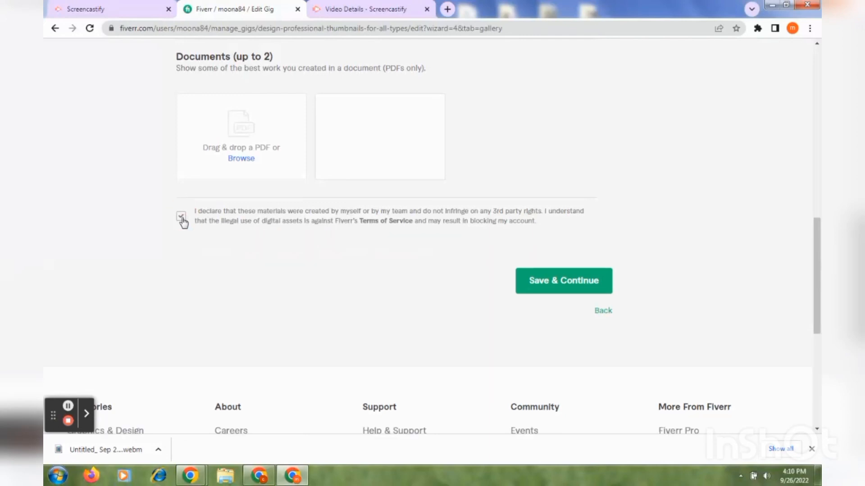
click(537, 285)
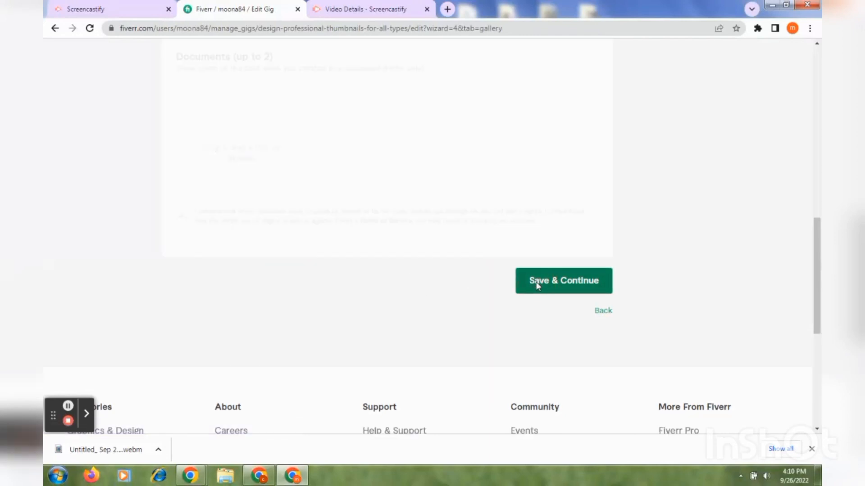